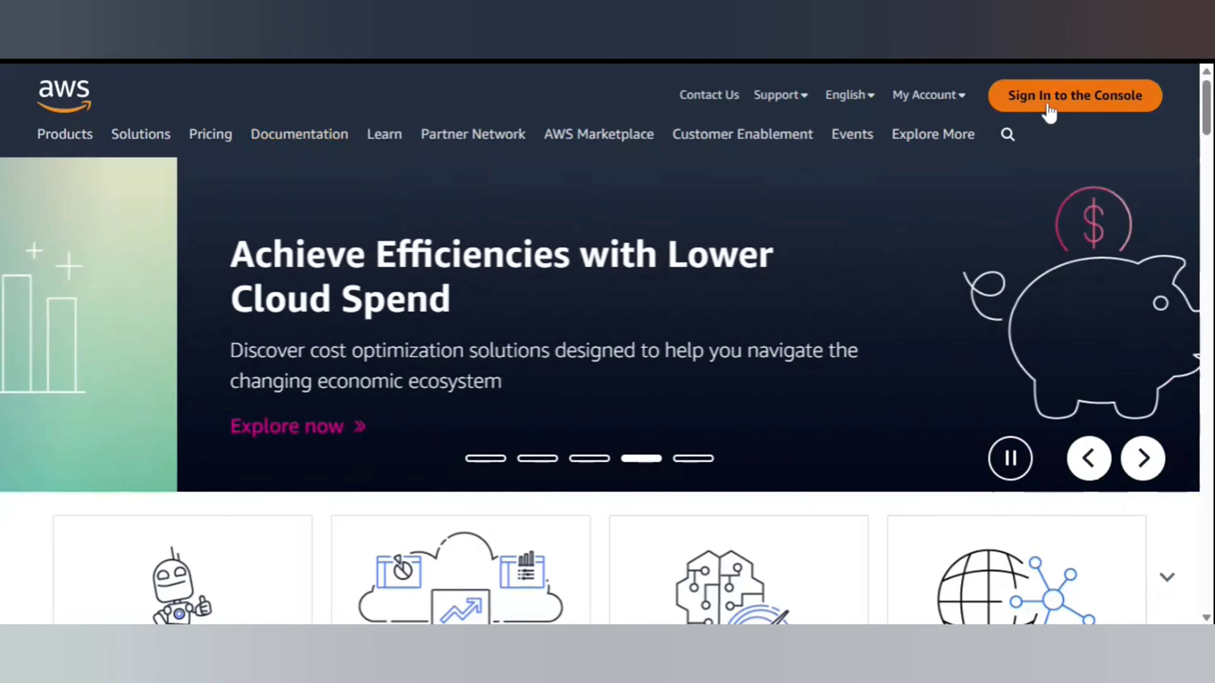
Enter the AWS console from the home page, search for ec2 and open the EC2 service.
left_click(1059, 106)
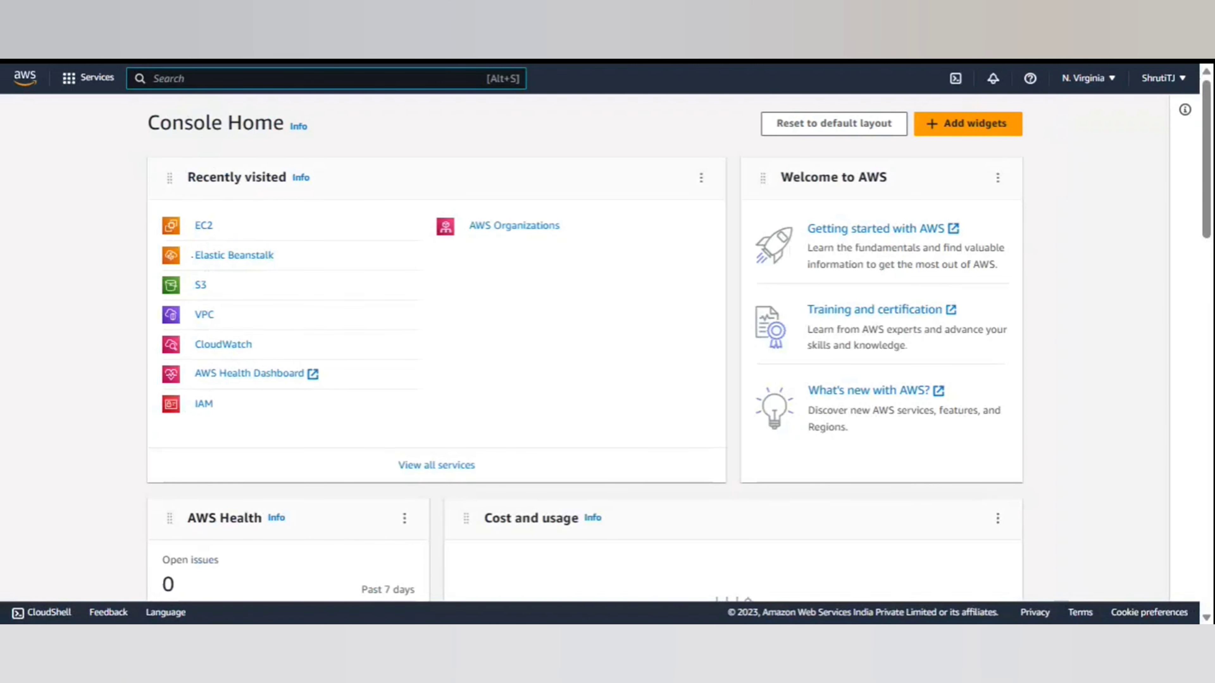
type("ec2")
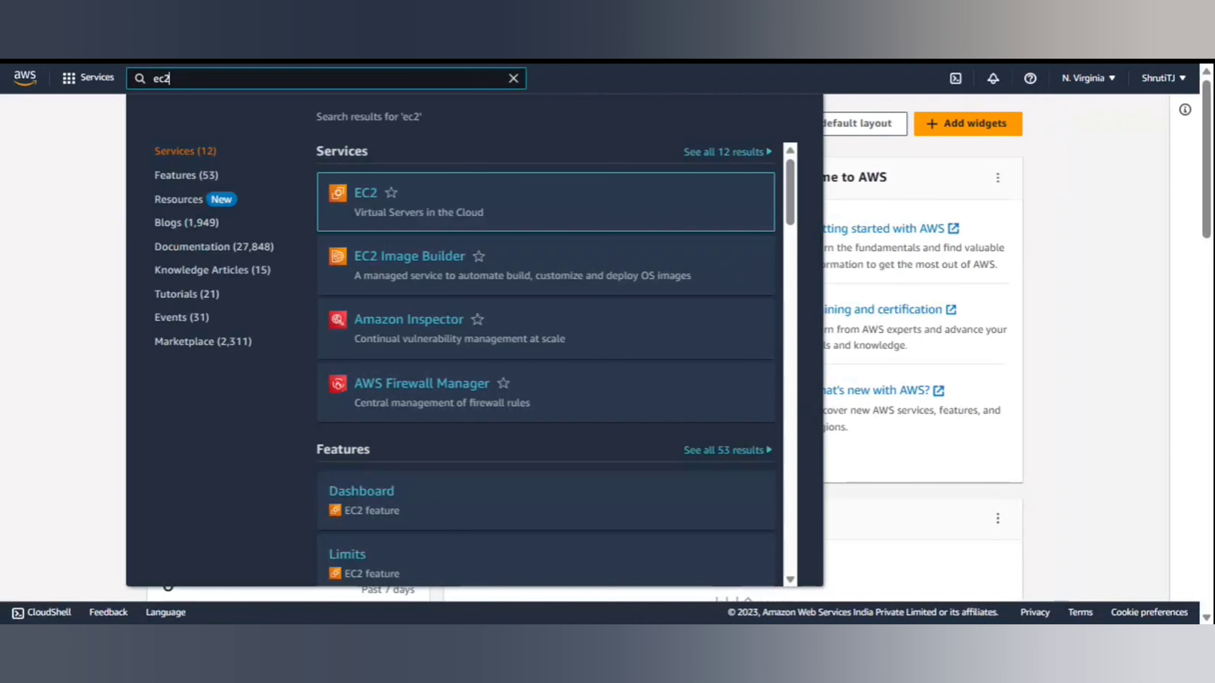
key("Return")
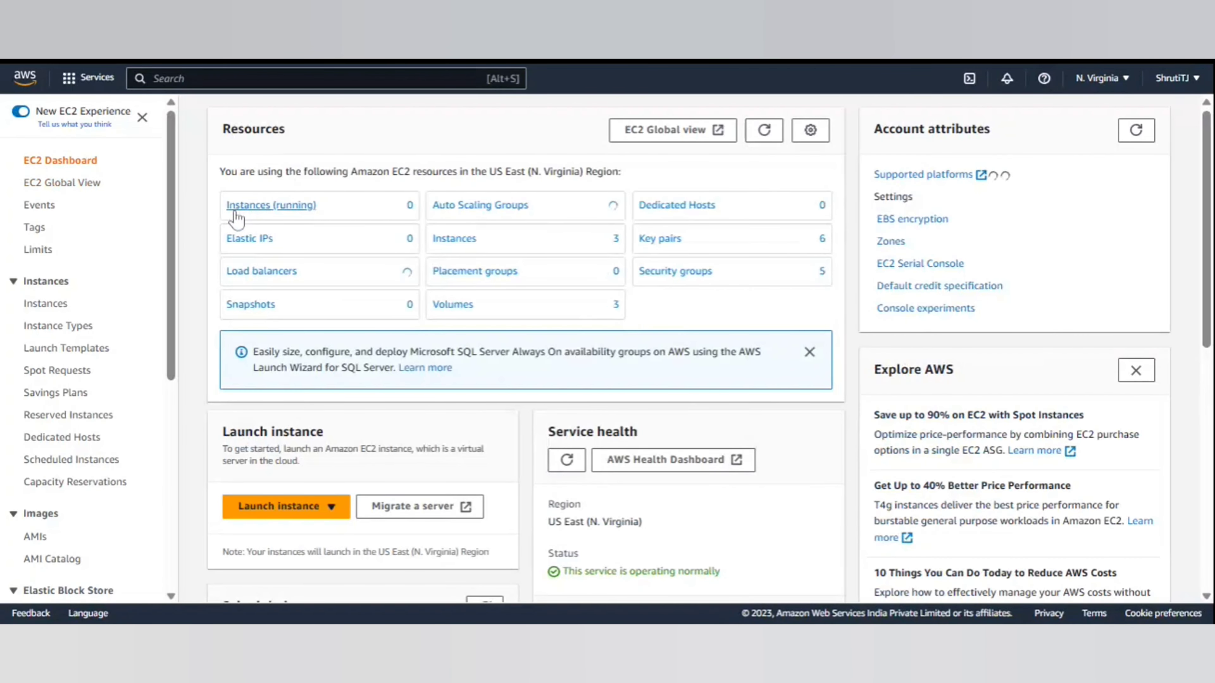
Open the instances list, remove the running-state filter and begin launching a new instance.
left_click(292, 206)
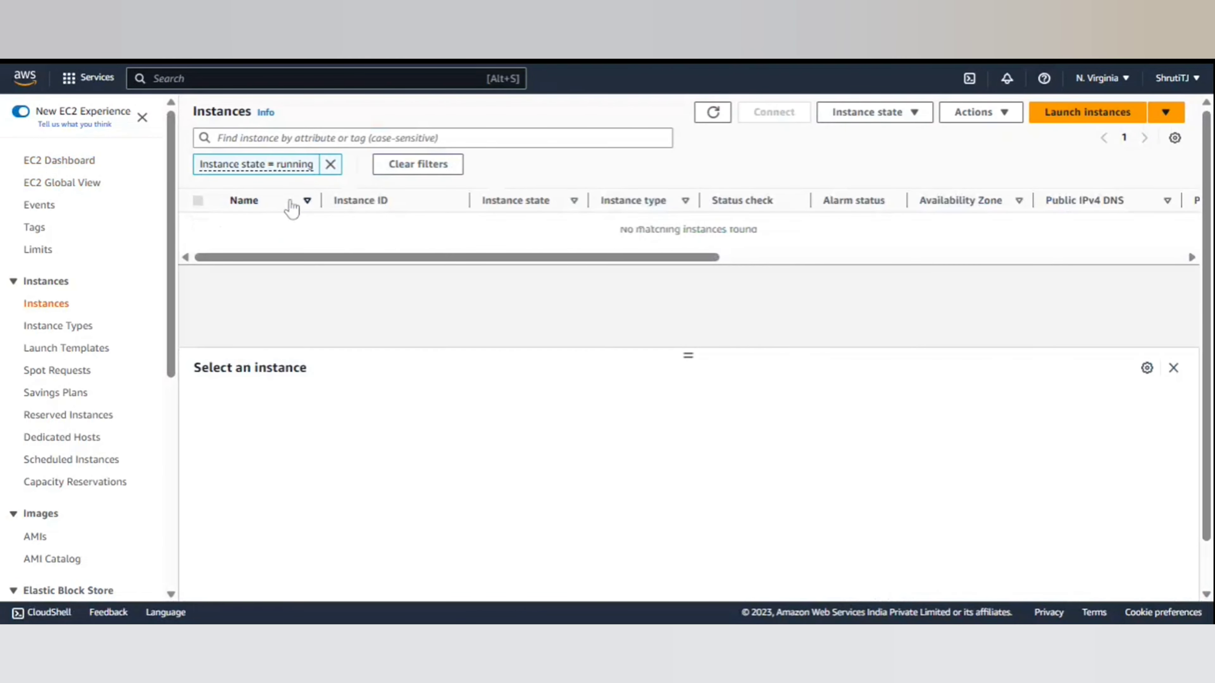
left_click(330, 164)
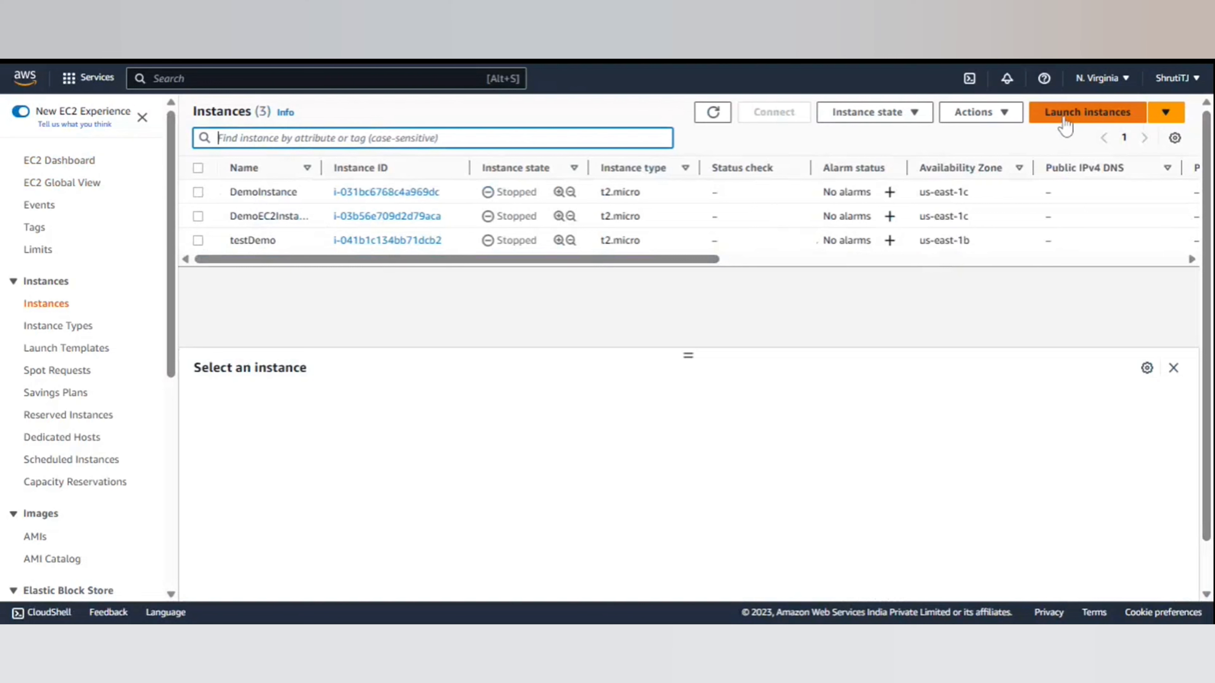
left_click(1073, 123)
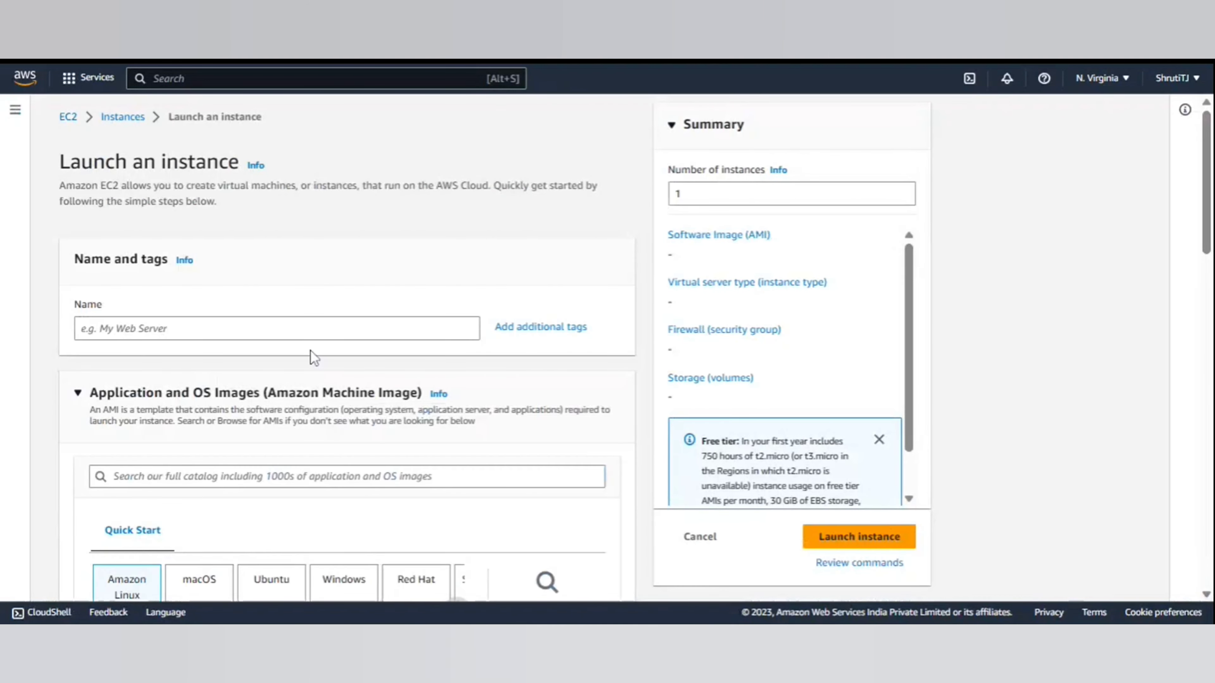
Name the new instance Newdemoinstance.
left_click(306, 331)
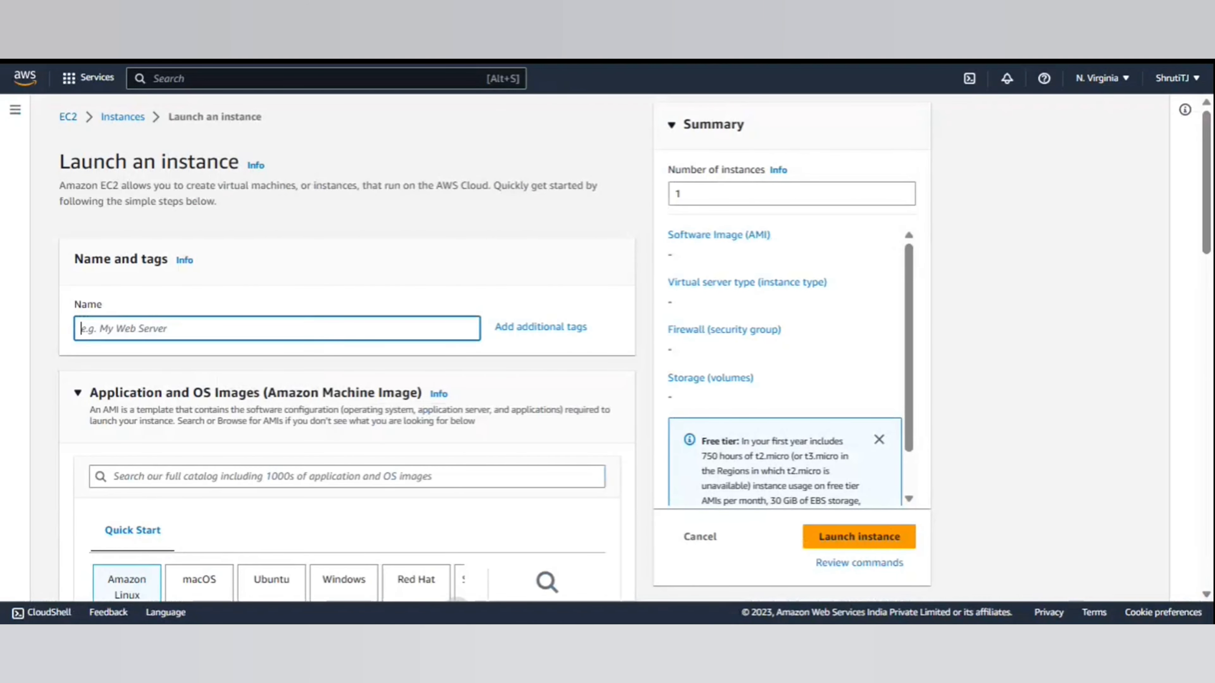
type("New")
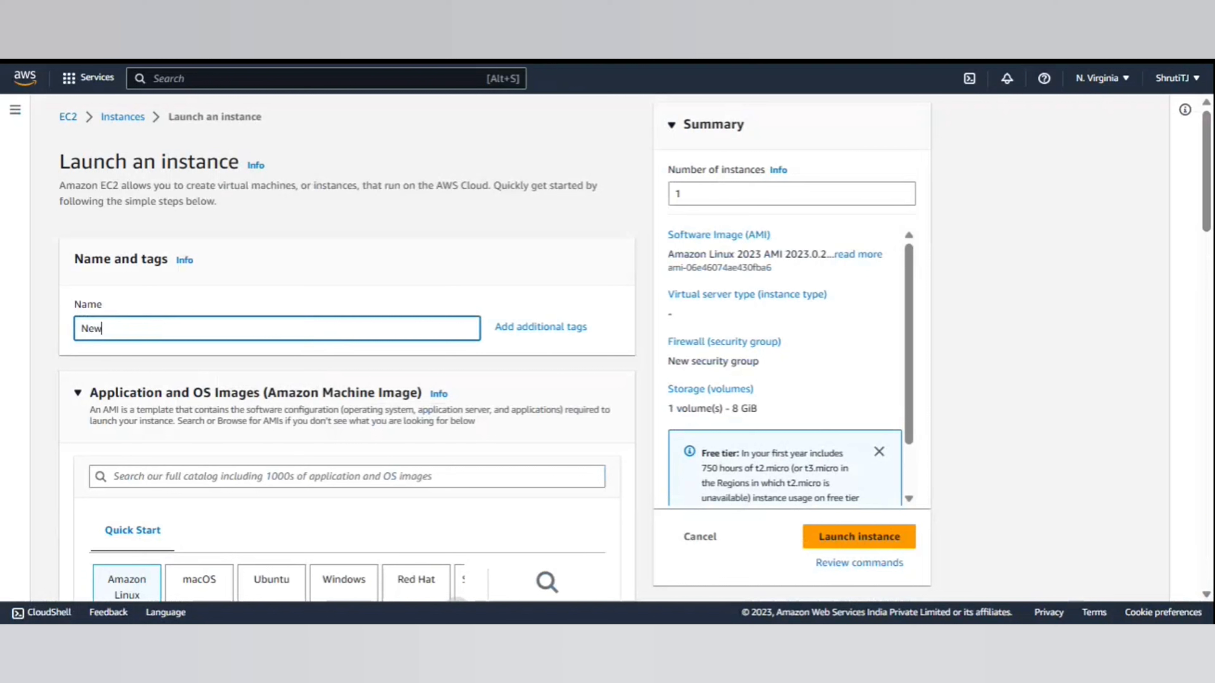
type("demoinstance")
Browse the quick-start operating system images and keep Amazon Linux 2023 AMI as the machine image.
scroll(144, 354, "down", 3)
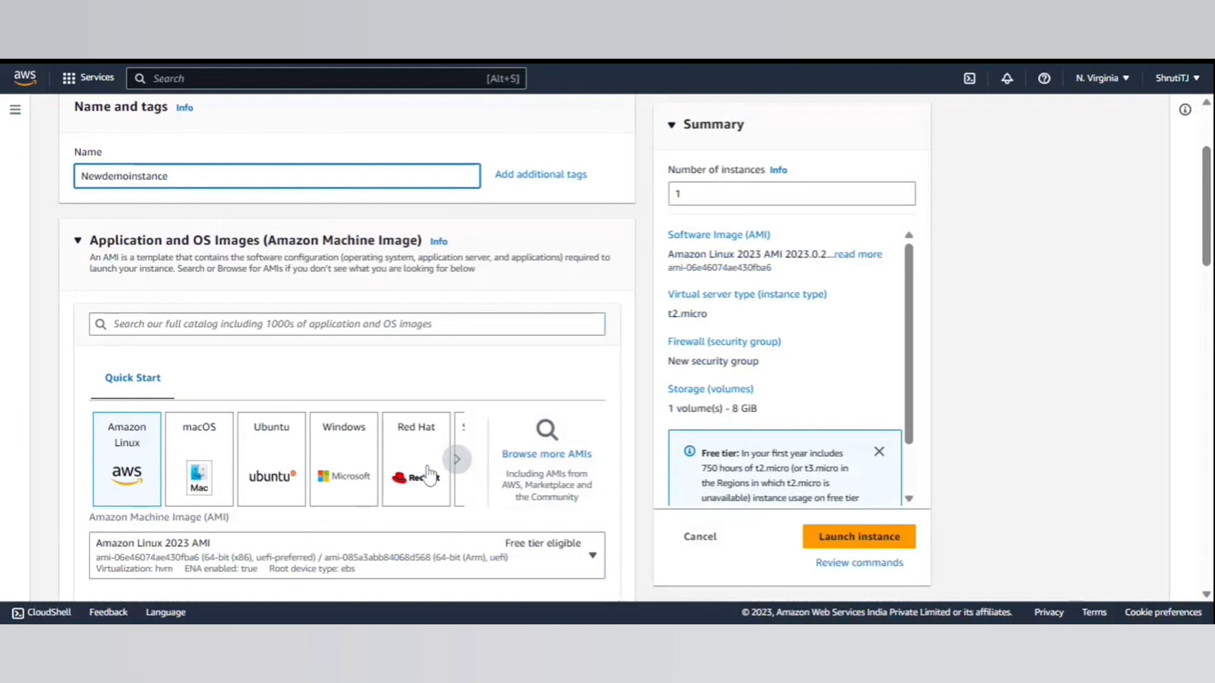
left_click(458, 462)
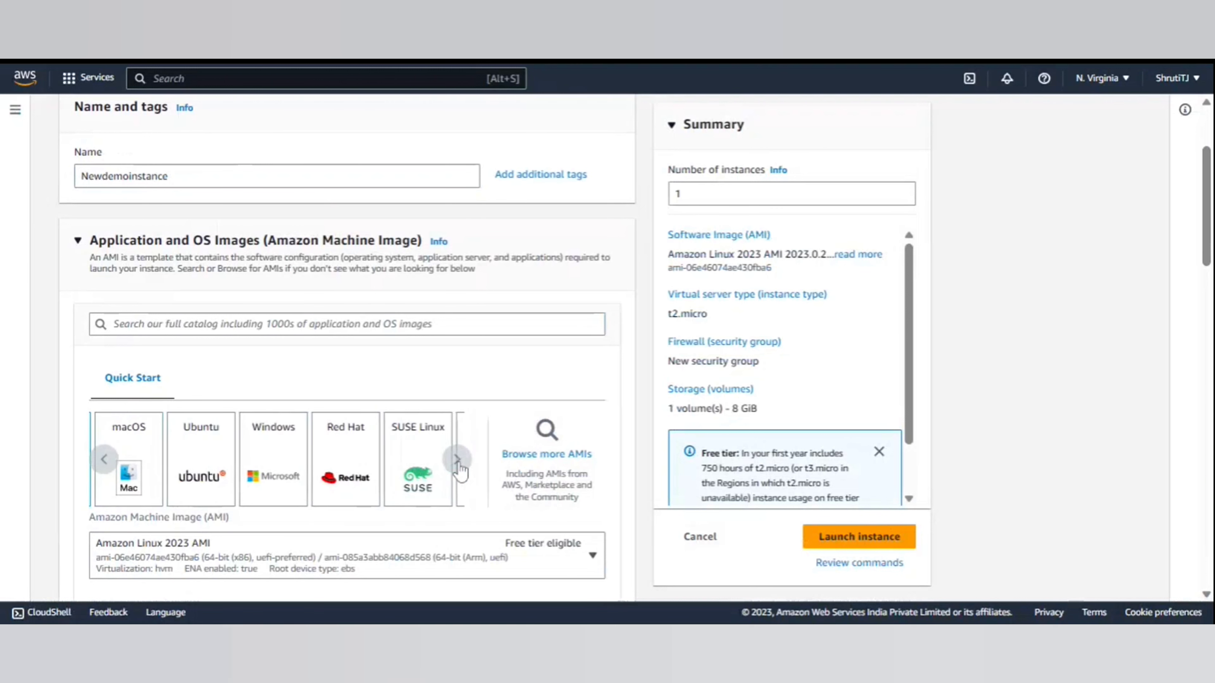
left_click(457, 460)
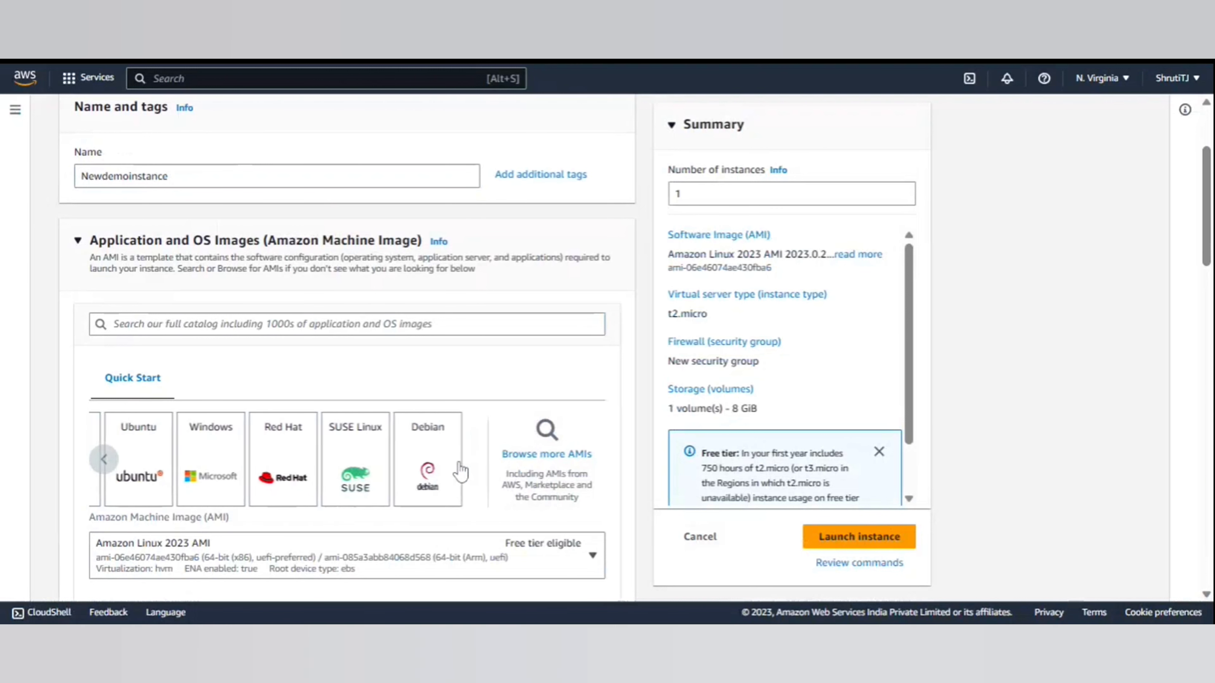
left_click(104, 460)
left_click(103, 459)
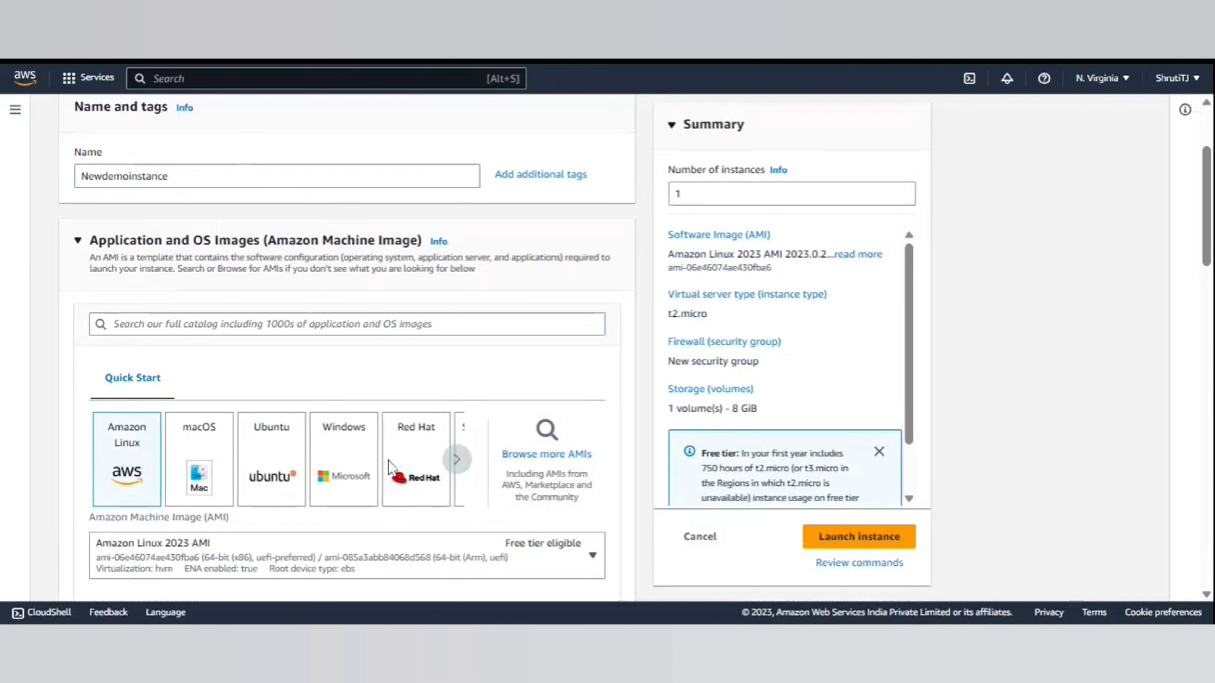
scroll(114, 483, "down", 3)
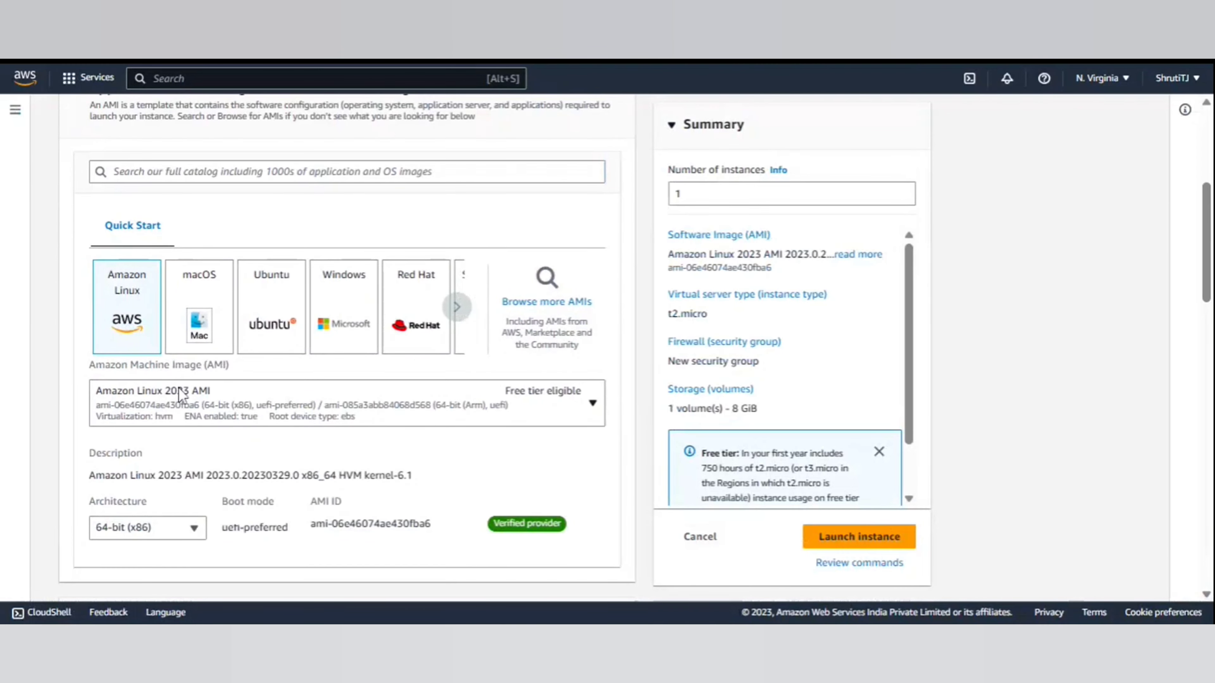
left_click(593, 404)
left_click(111, 395)
Examine the available instance types with their vCPU, memory and hourly pricing.
scroll(119, 411, "down", 6)
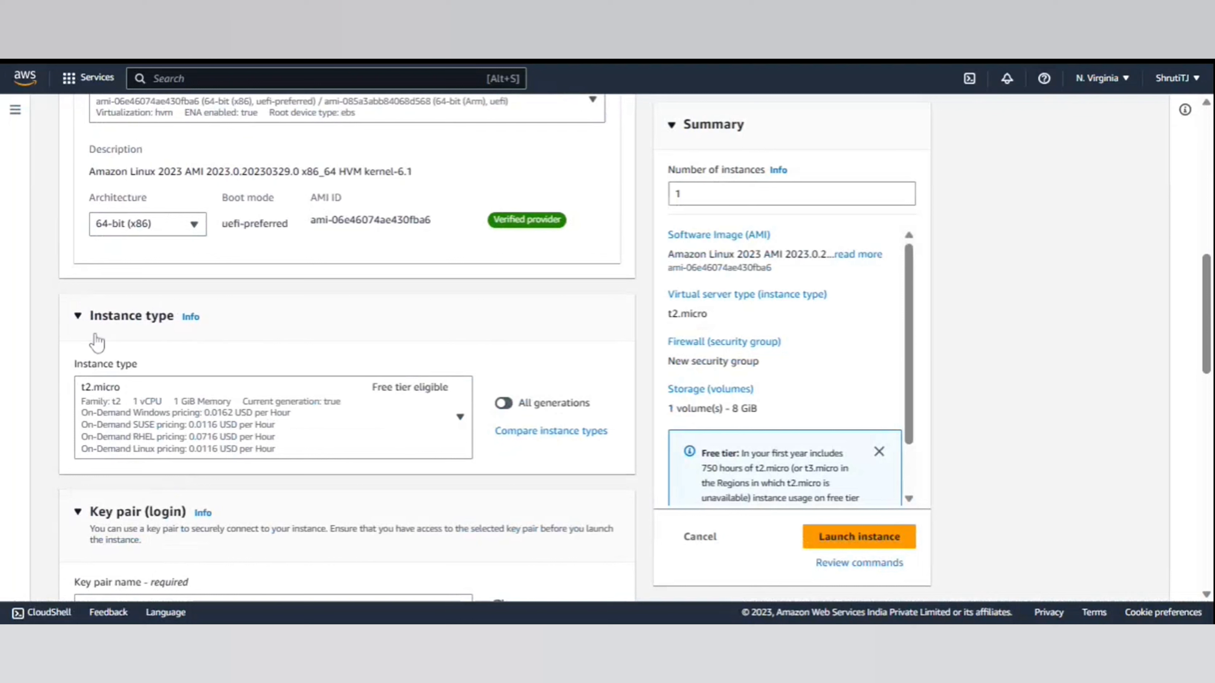
left_click(448, 436)
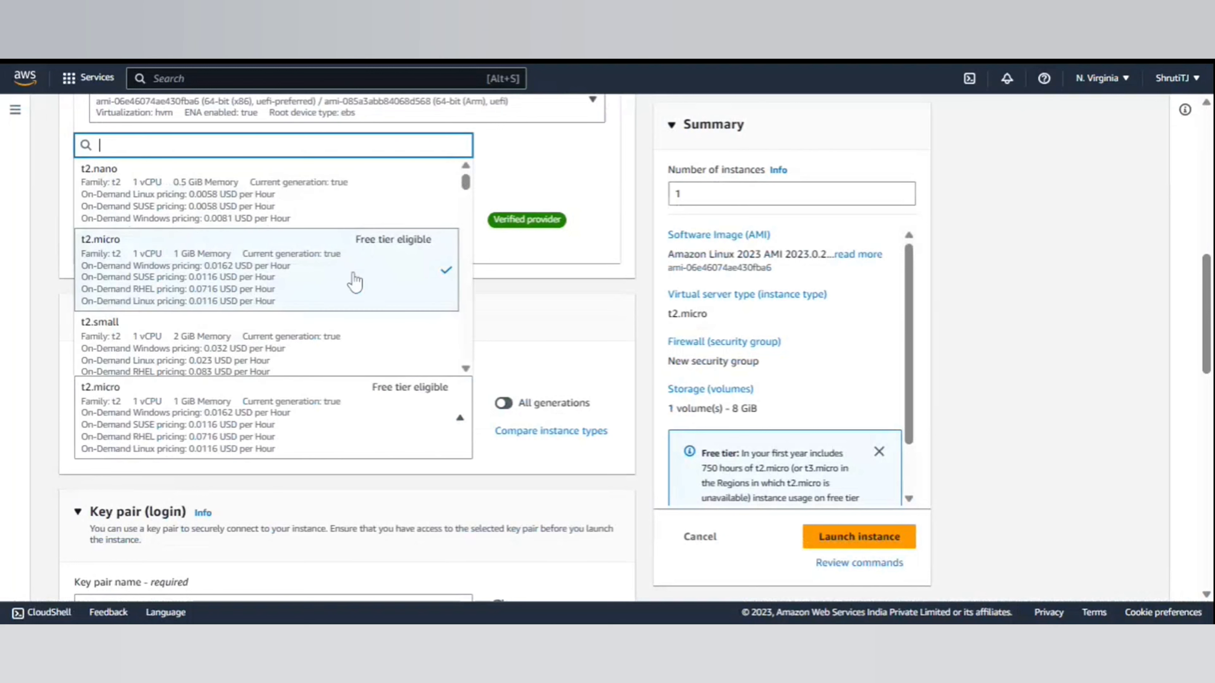
scroll(356, 287, "down", 2)
scroll(356, 288, "down", 12)
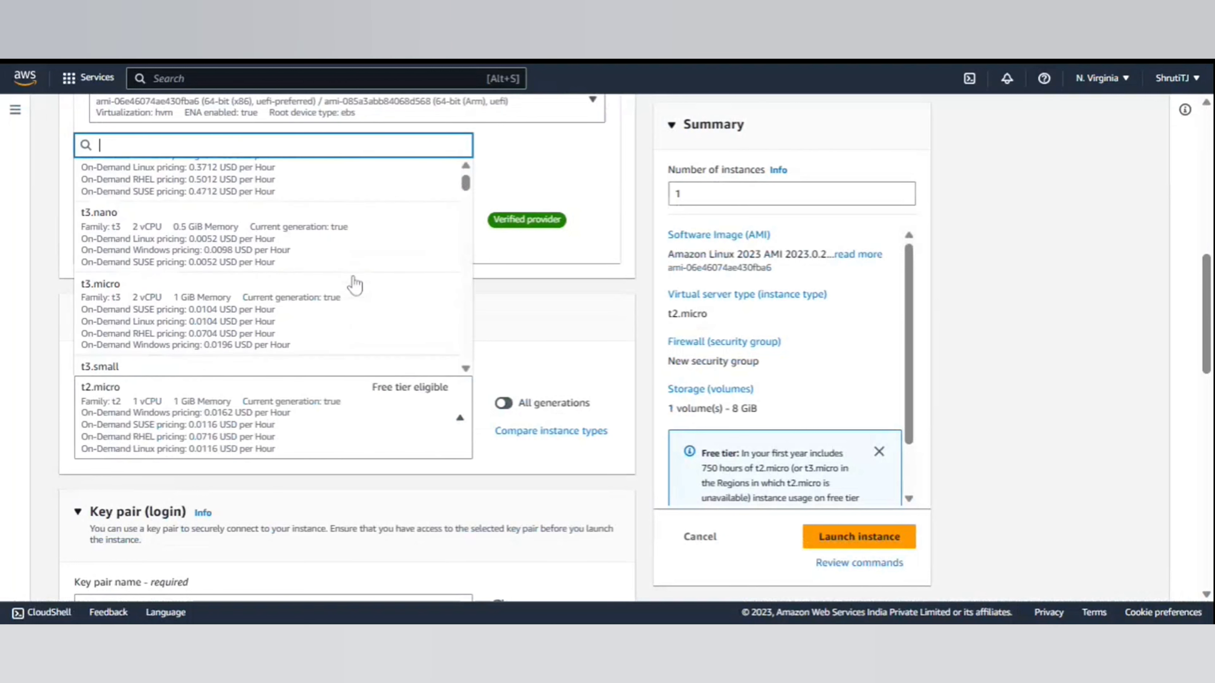
scroll(390, 318, "down", 10)
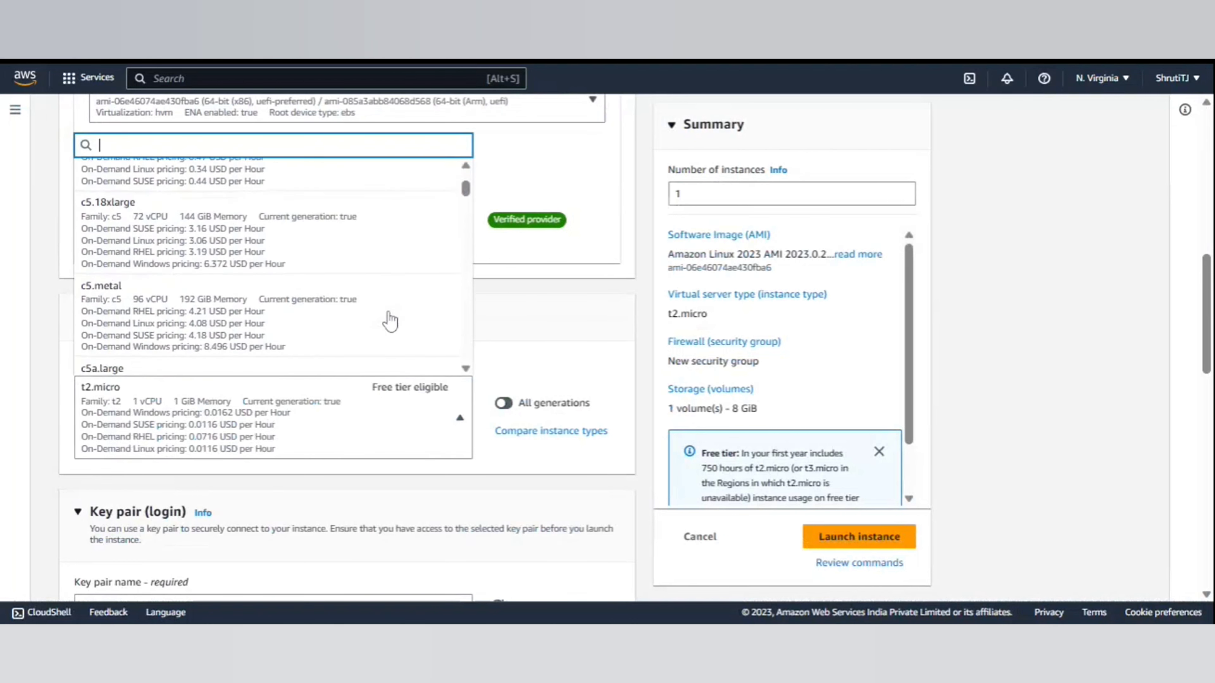
scroll(390, 318, "down", 10)
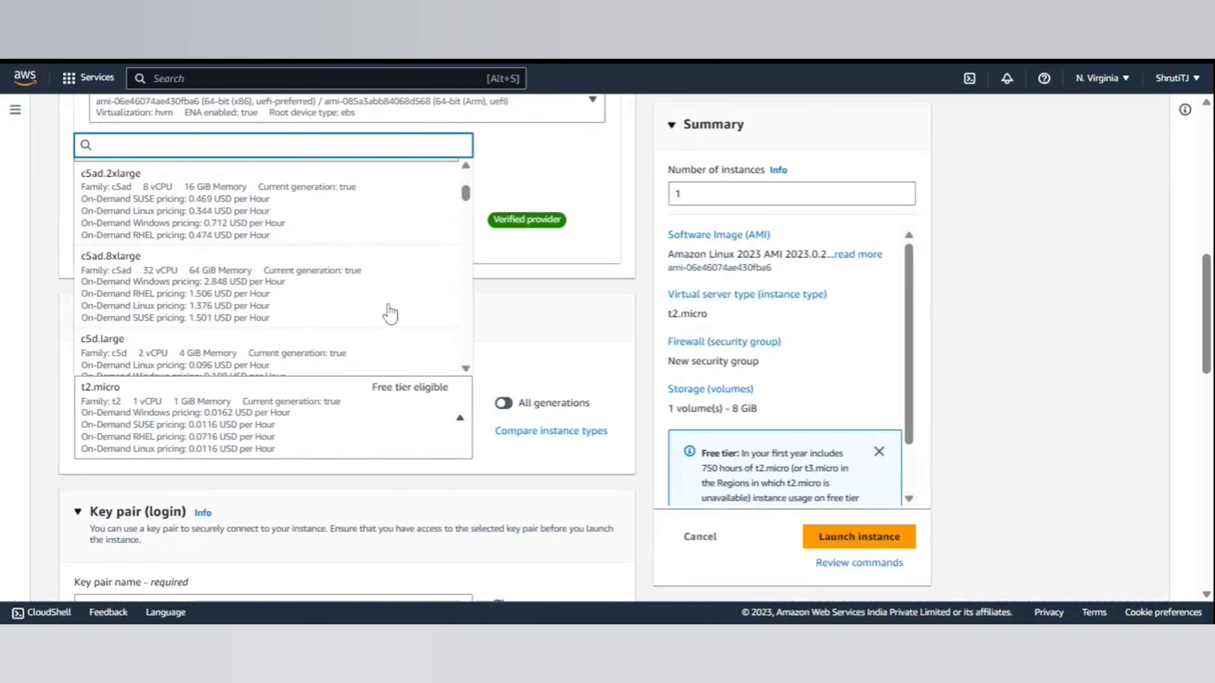
Open the instance type comparison and examine the listed types and the attributes available for filtering.
left_click(545, 432)
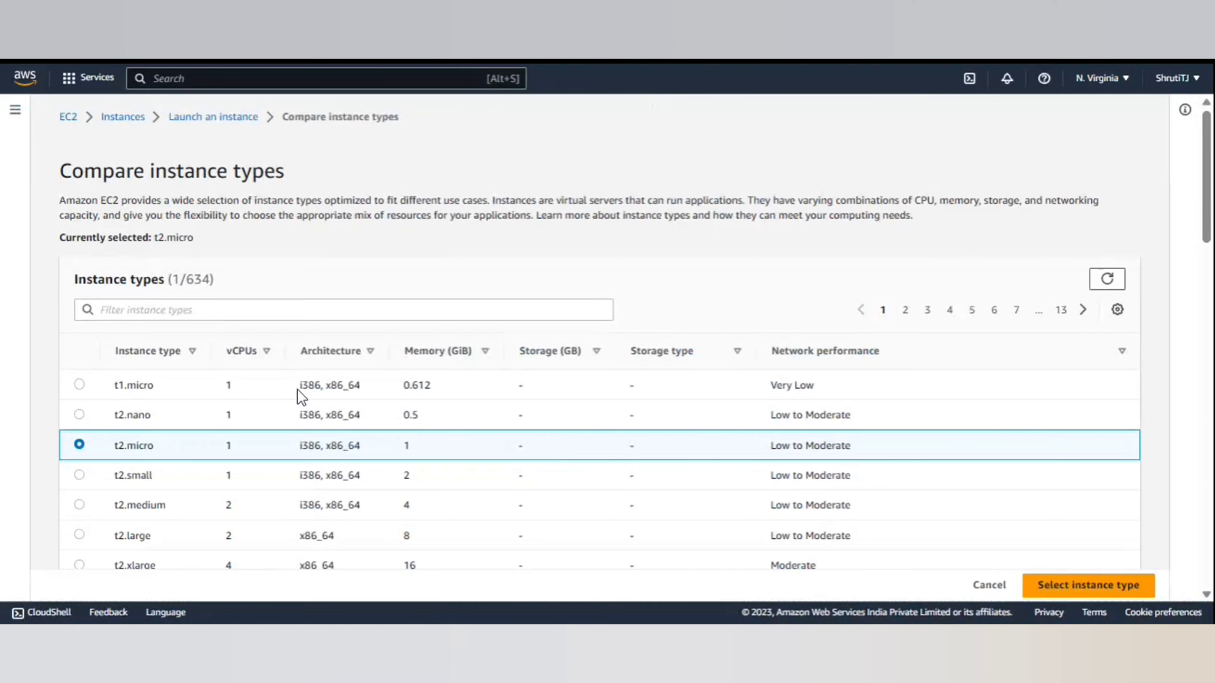
scroll(302, 393, "down", 15)
scroll(311, 395, "down", 2)
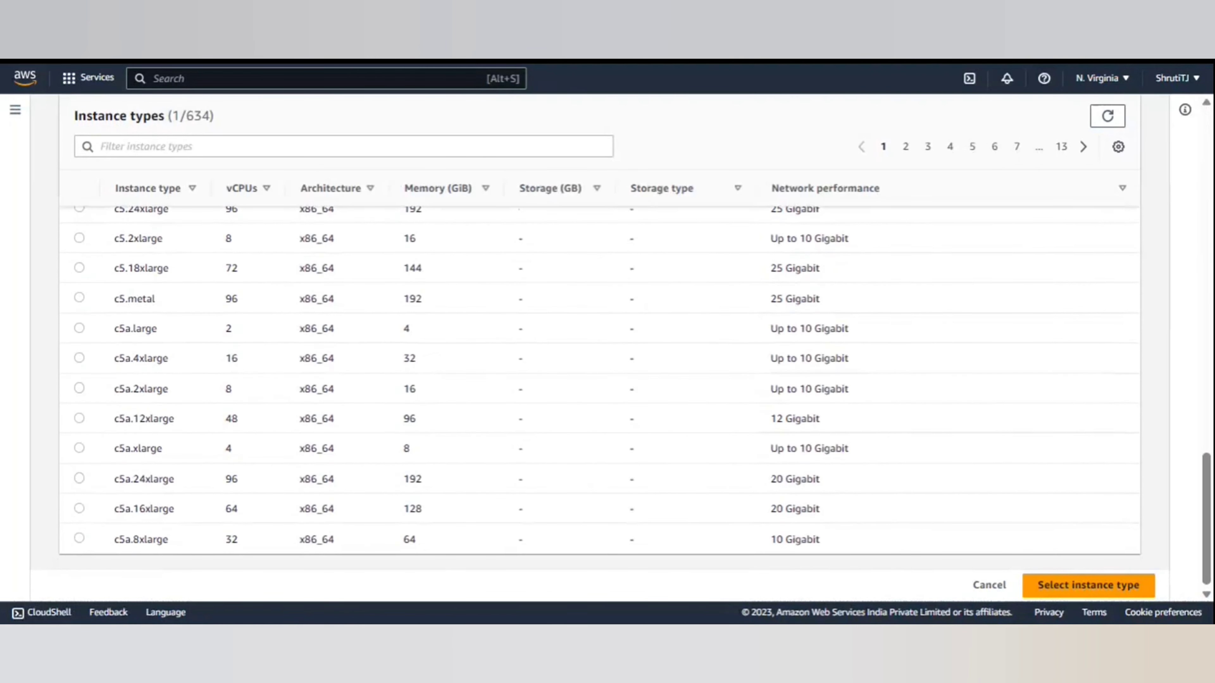
scroll(286, 411, "up", 15)
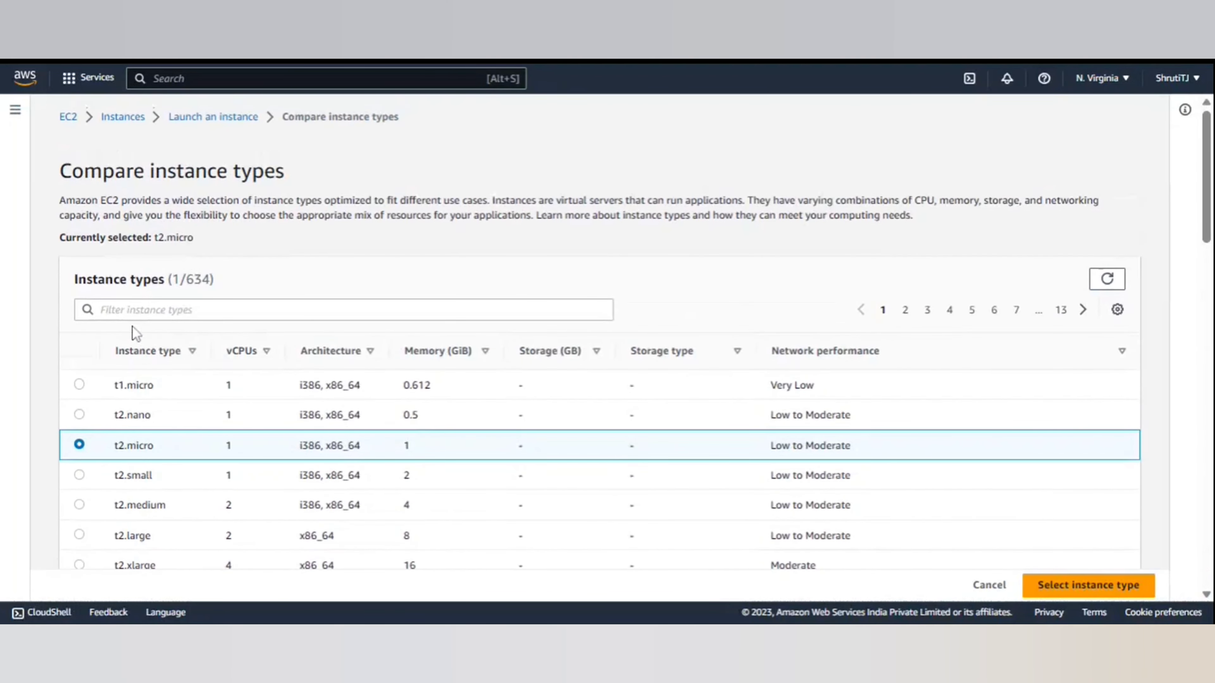
left_click(287, 310)
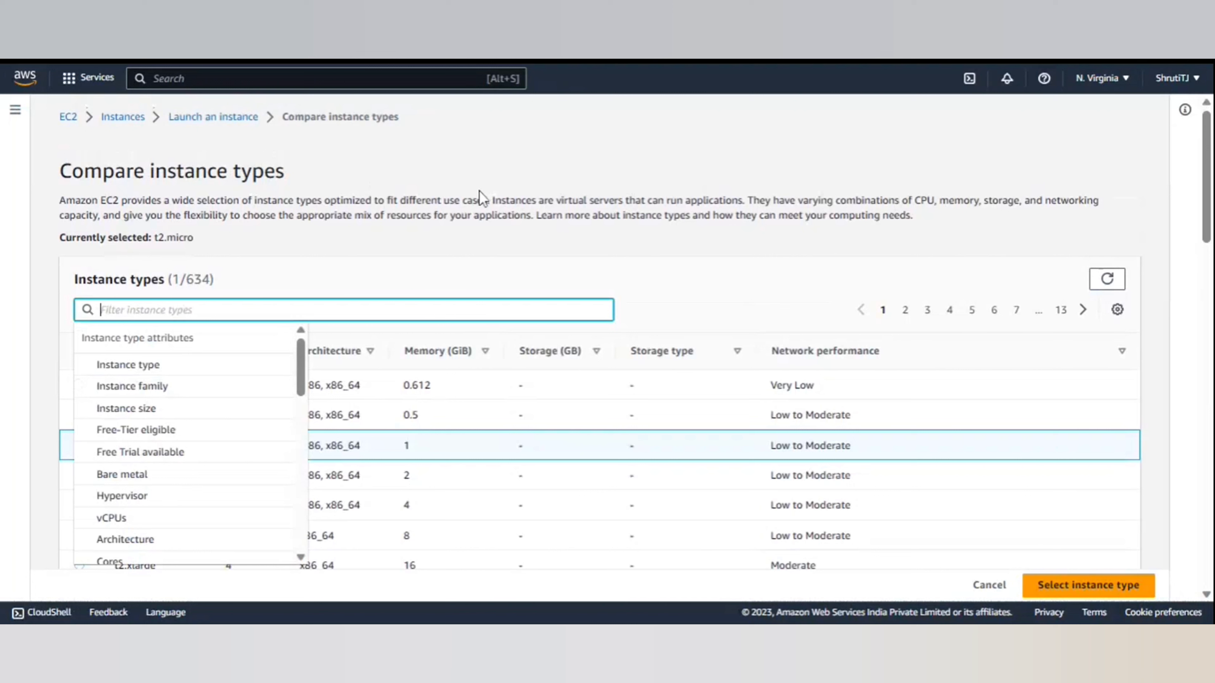
left_click(591, 190)
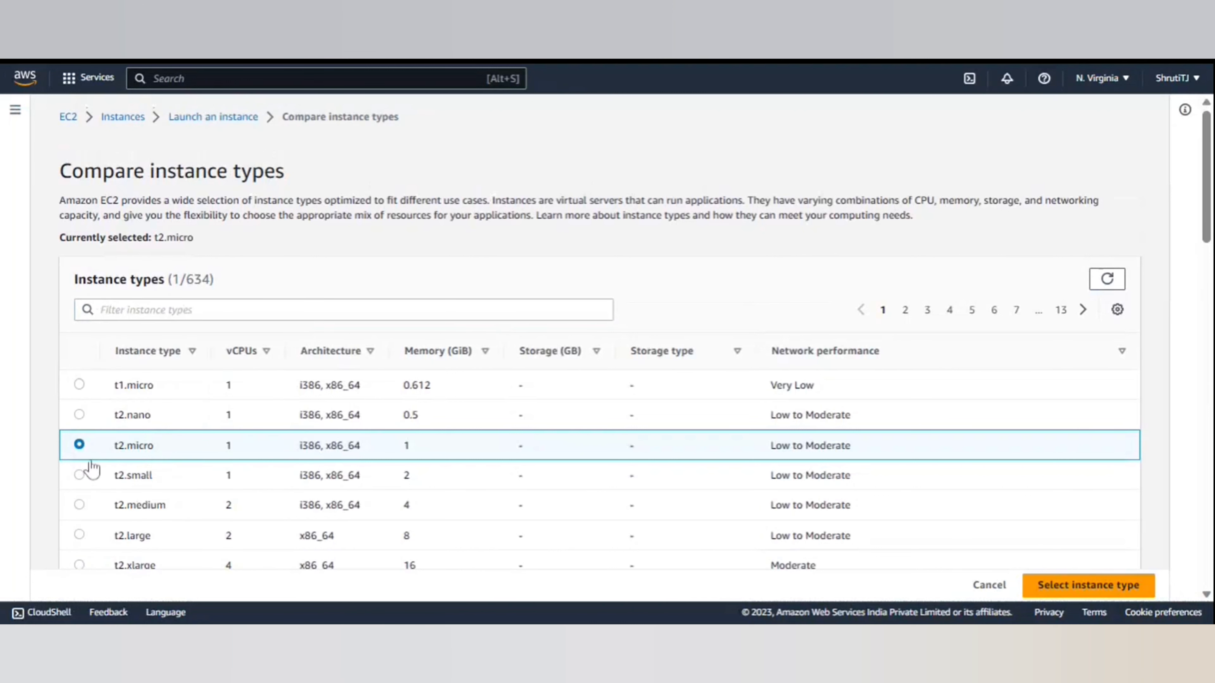
Choose t2.micro in the comparison table and apply it as the instance type.
left_click(79, 414)
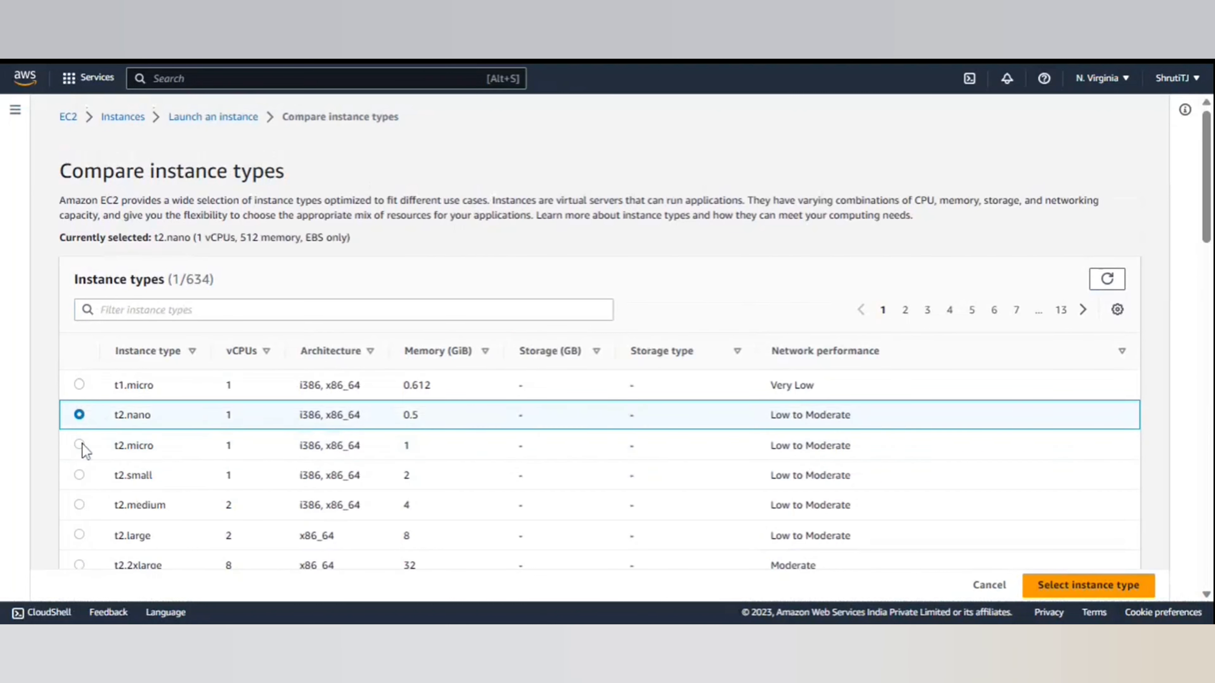
left_click(79, 445)
left_click(1102, 585)
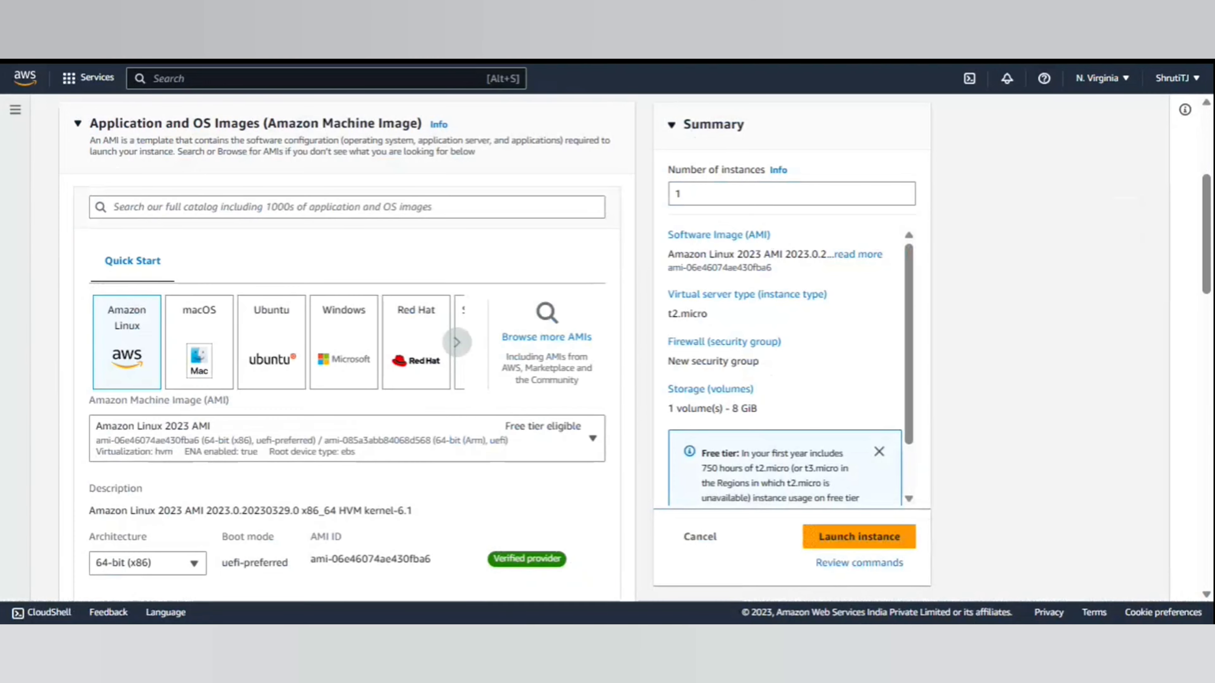
Check the existing key pairs and create a new RSA key pair named newkeypairfordemoinstance with a .ppk private key file.
scroll(323, 412, "down", 9)
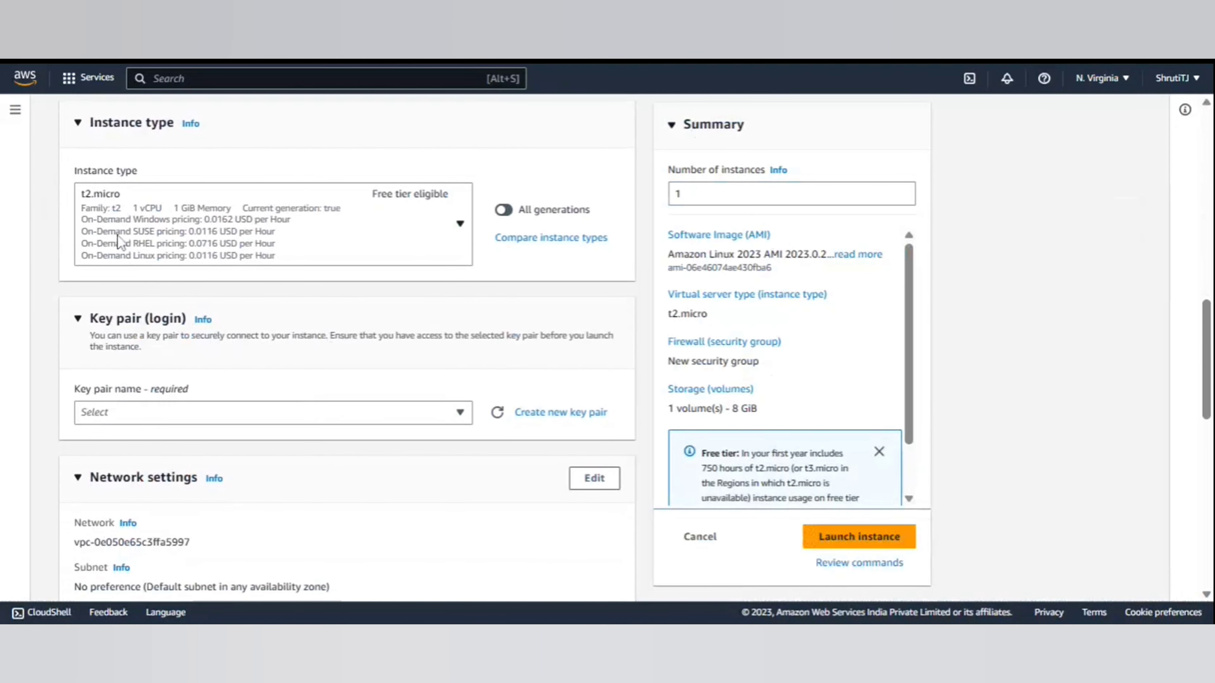
left_click(185, 413)
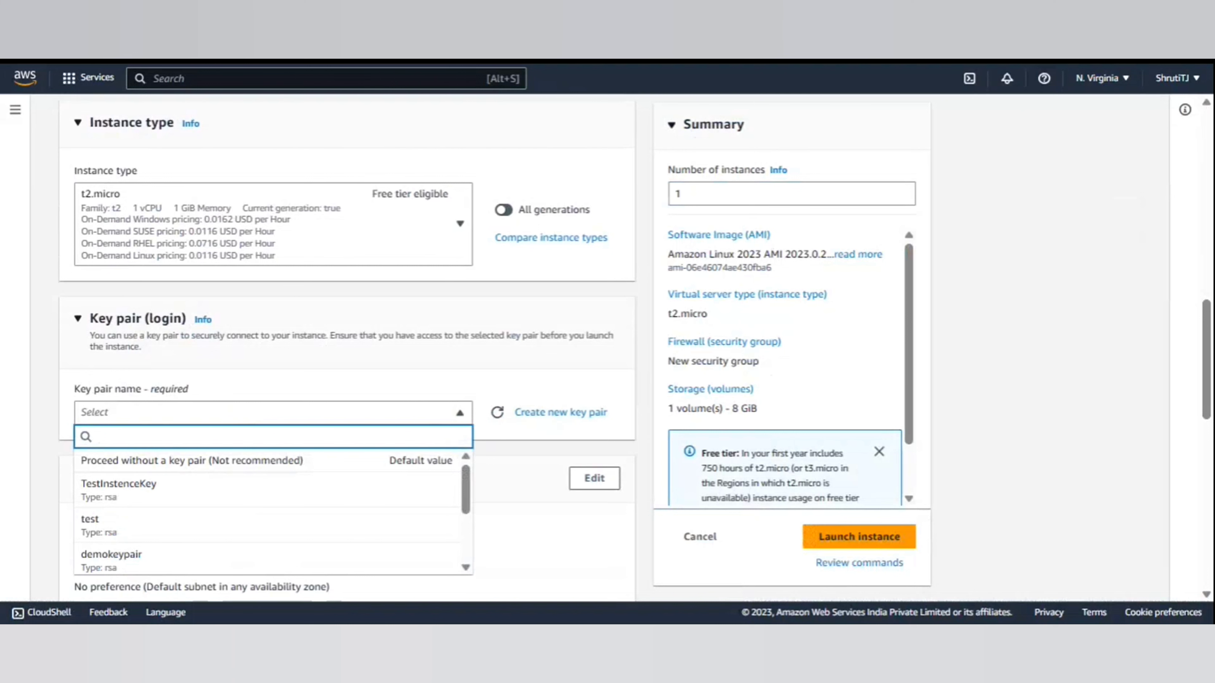
scroll(201, 527, "down", 3)
scroll(192, 532, "down", 3)
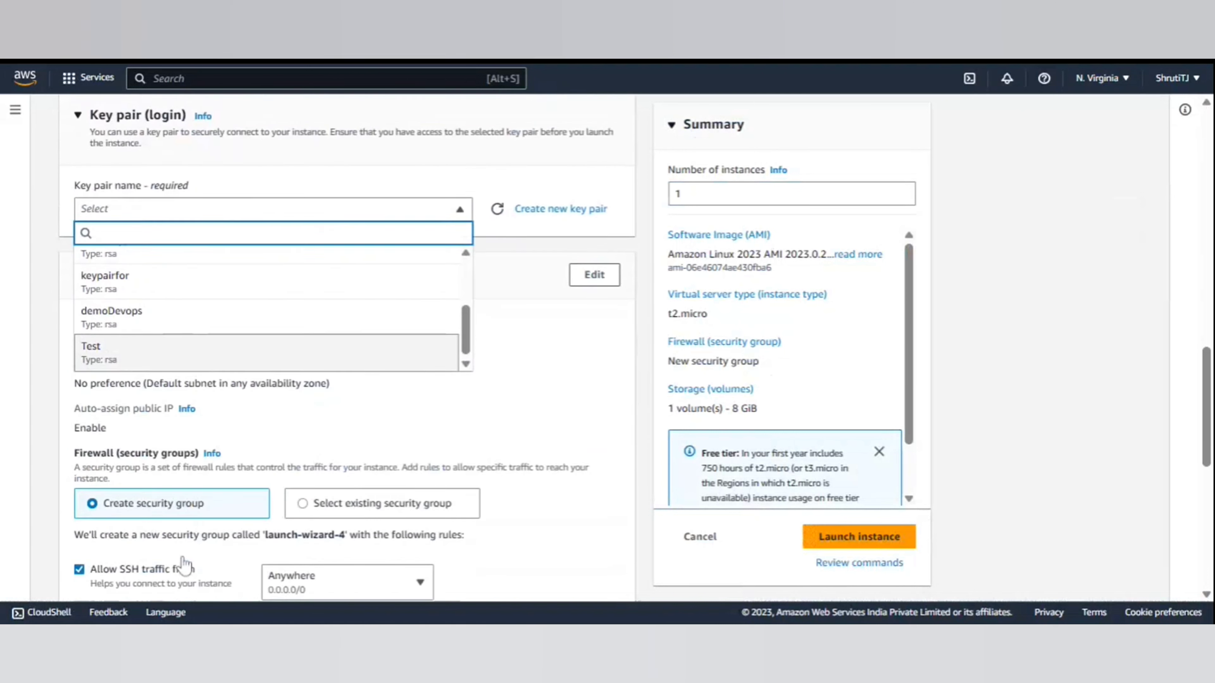
scroll(247, 333, "up", 3)
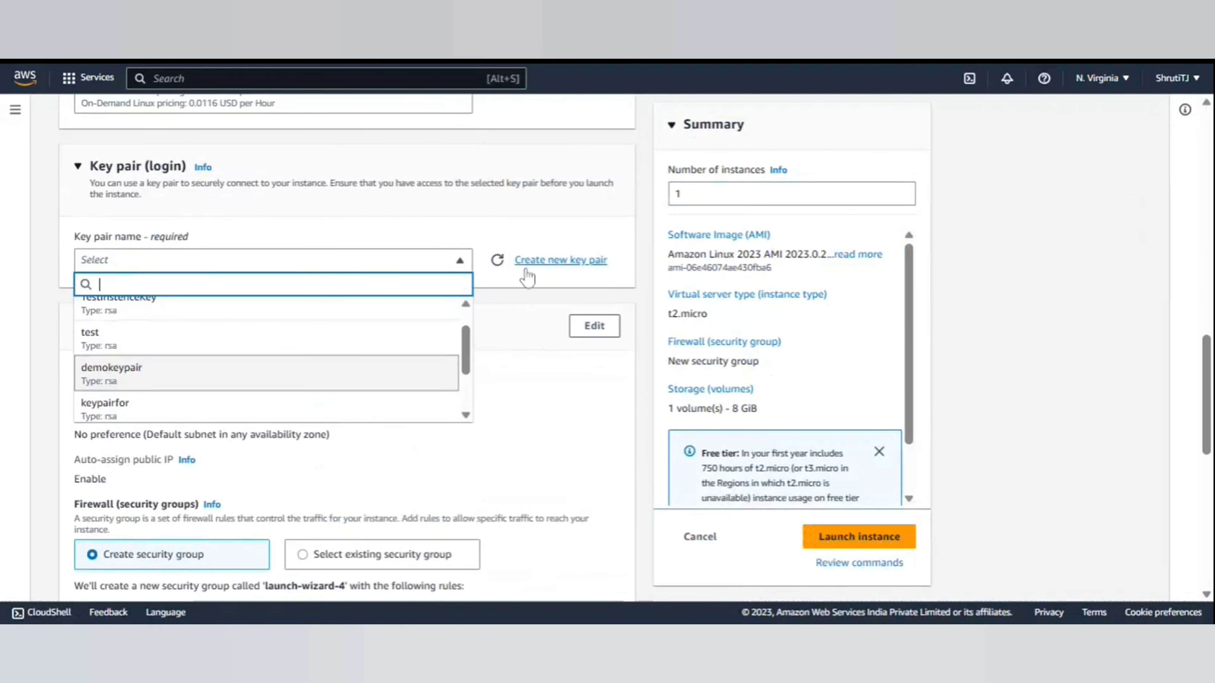
left_click(564, 264)
left_click(574, 304)
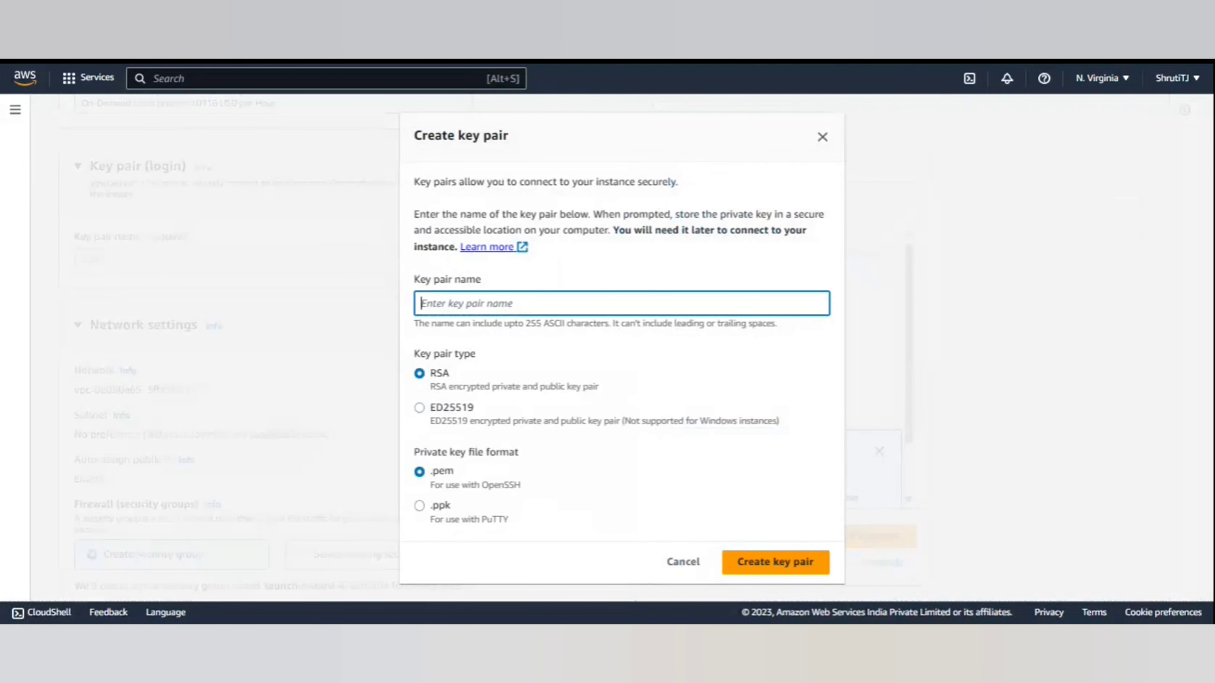
type("newkeypairfordemoinstance")
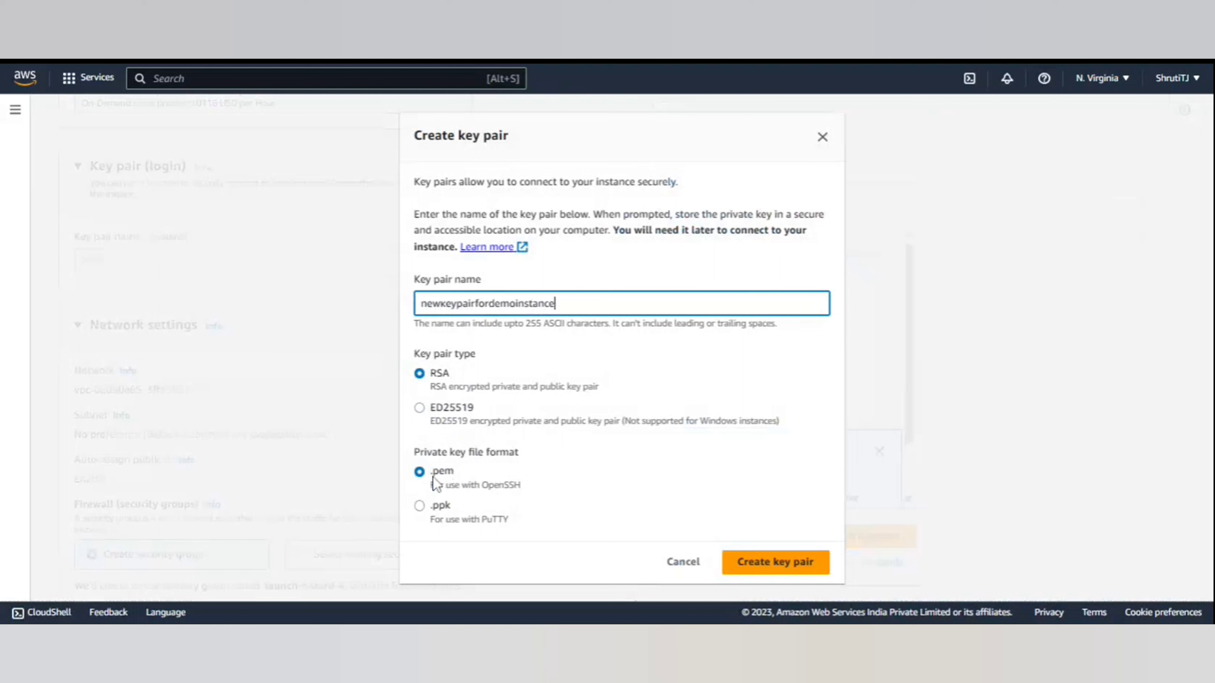
left_click(420, 511)
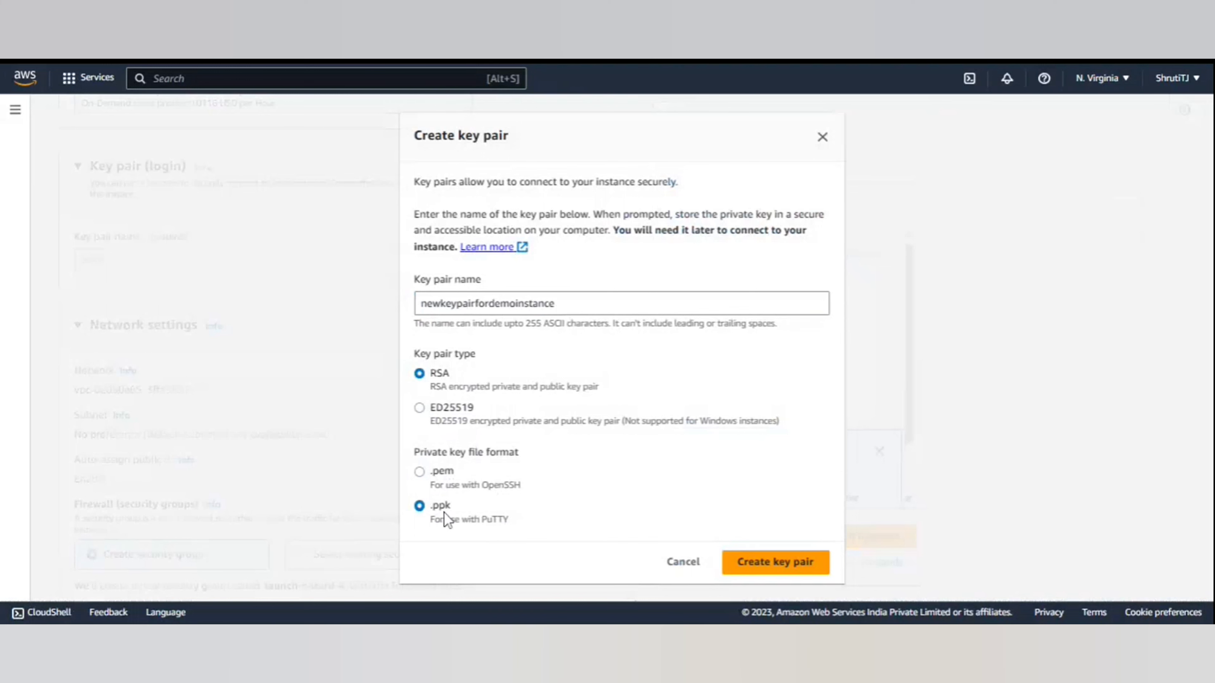
left_click(781, 568)
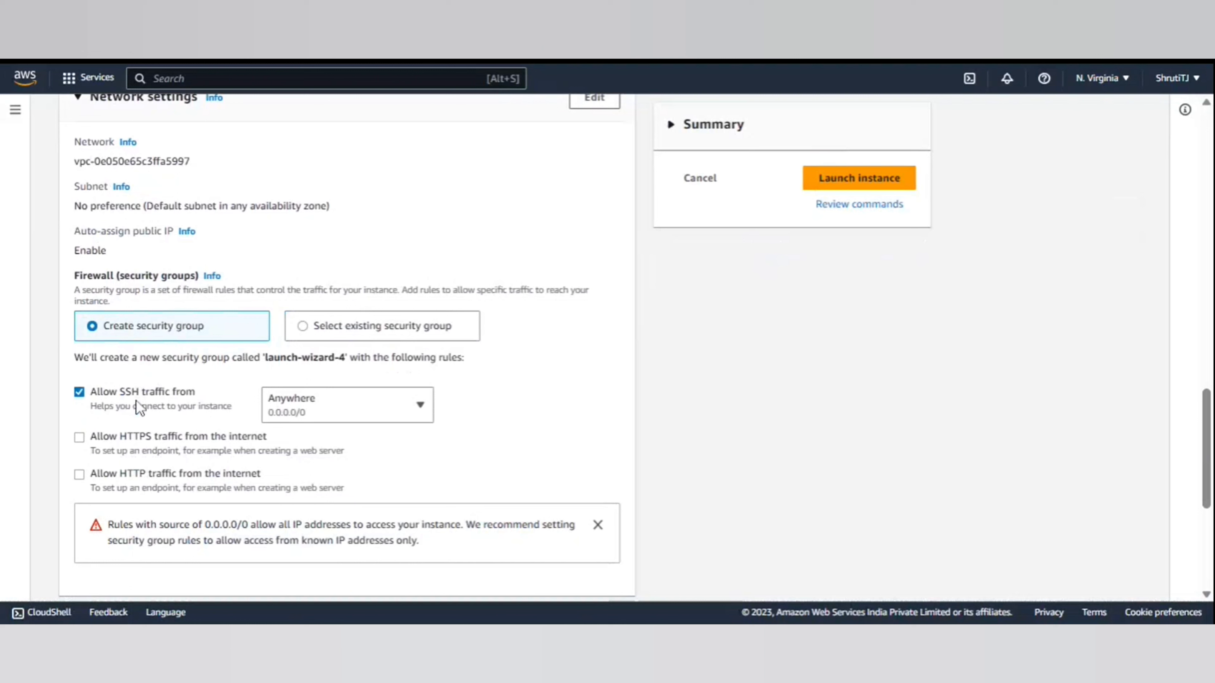
View the source options for allowed SSH traffic in the network settings, keeping Anywhere.
left_click(419, 411)
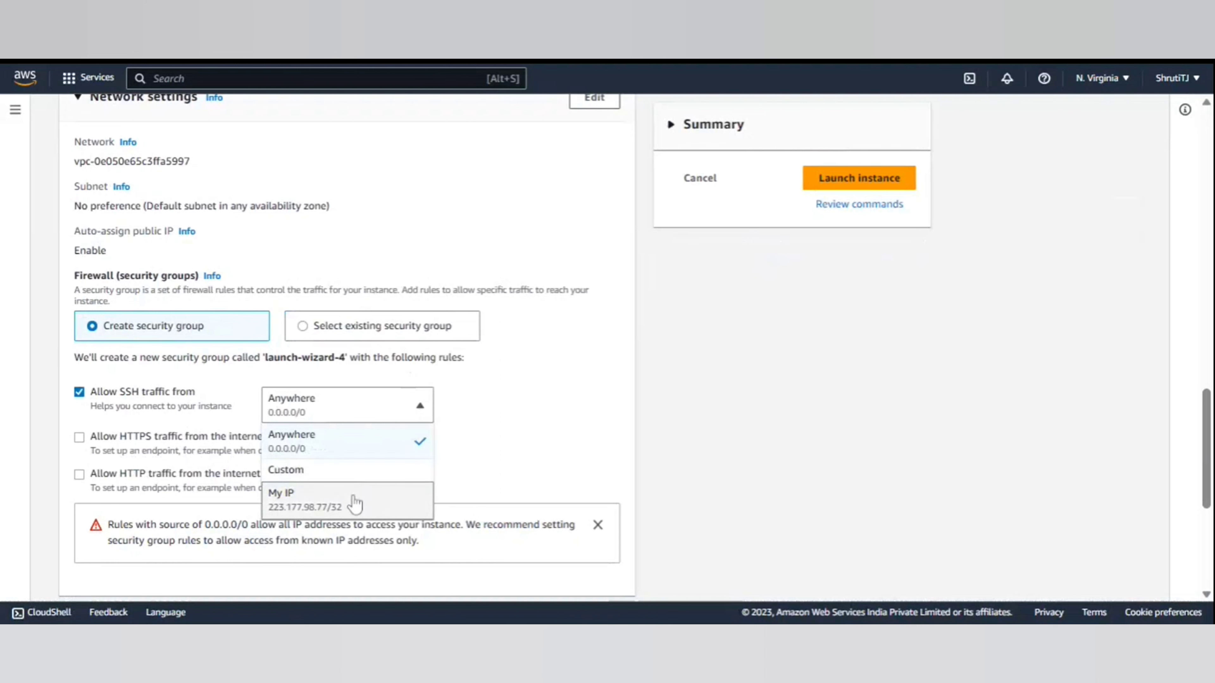
left_click(417, 406)
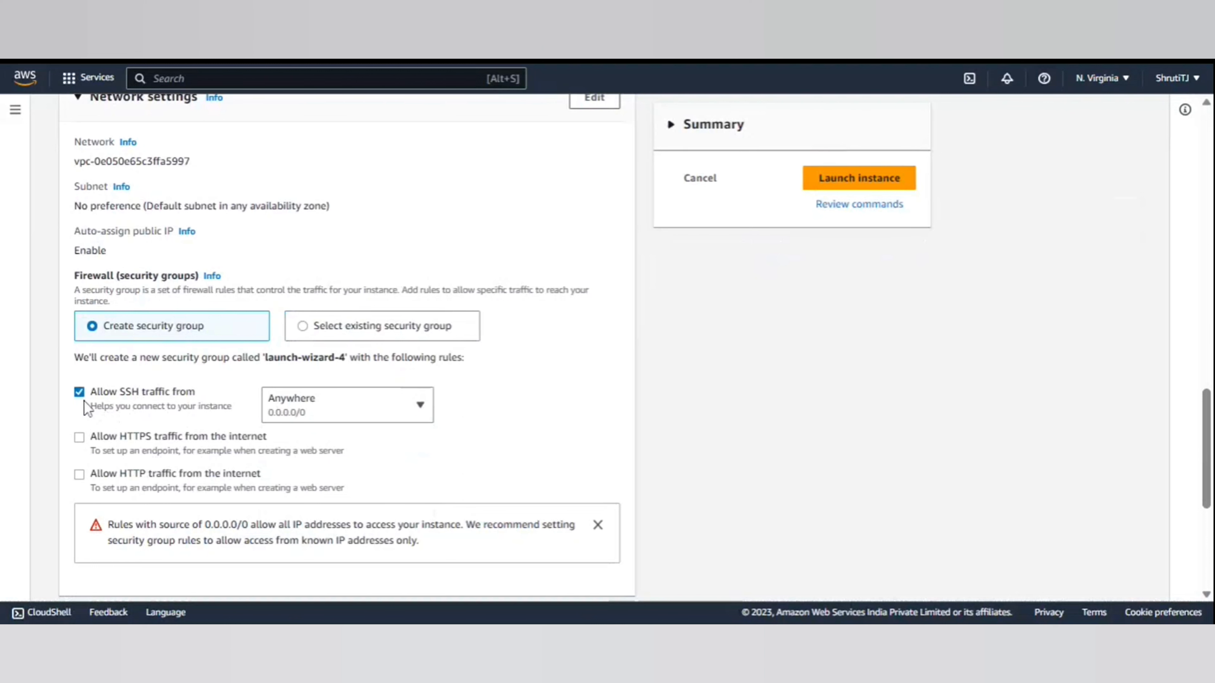
left_click(78, 474)
scroll(90, 414, "down", 2)
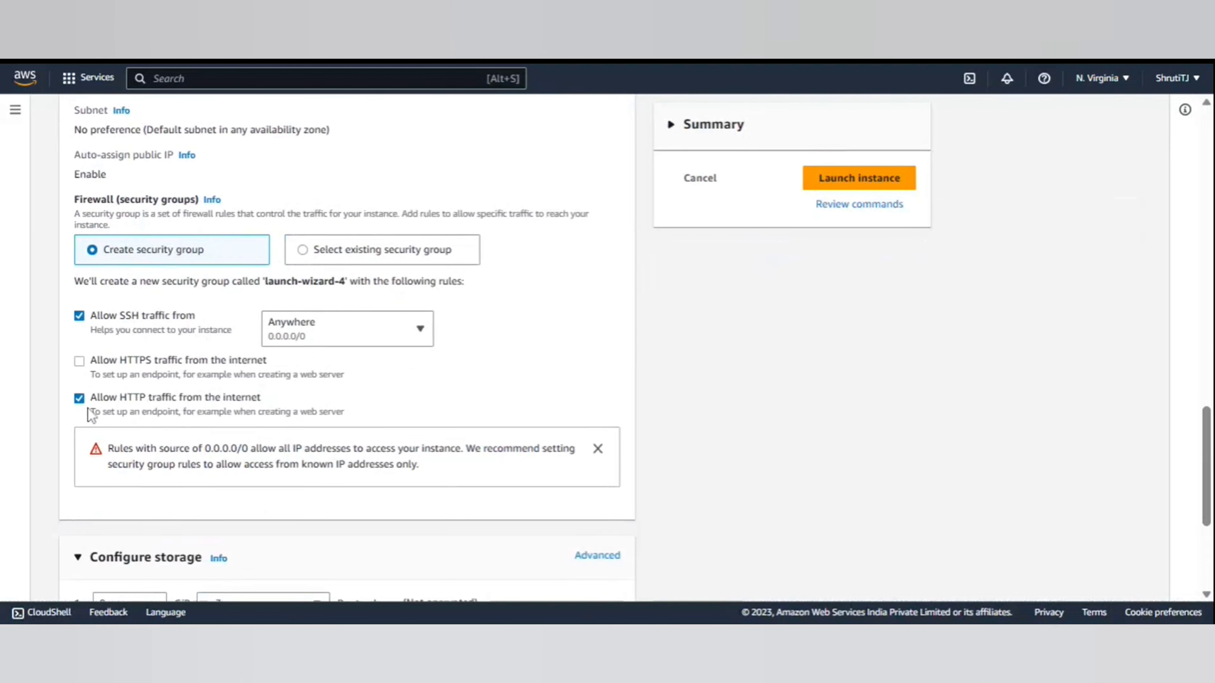
left_click(79, 398)
Check the volume type options for the root volume, keeping 8 GiB gp3, and launch the instance.
scroll(198, 355, "down", 5)
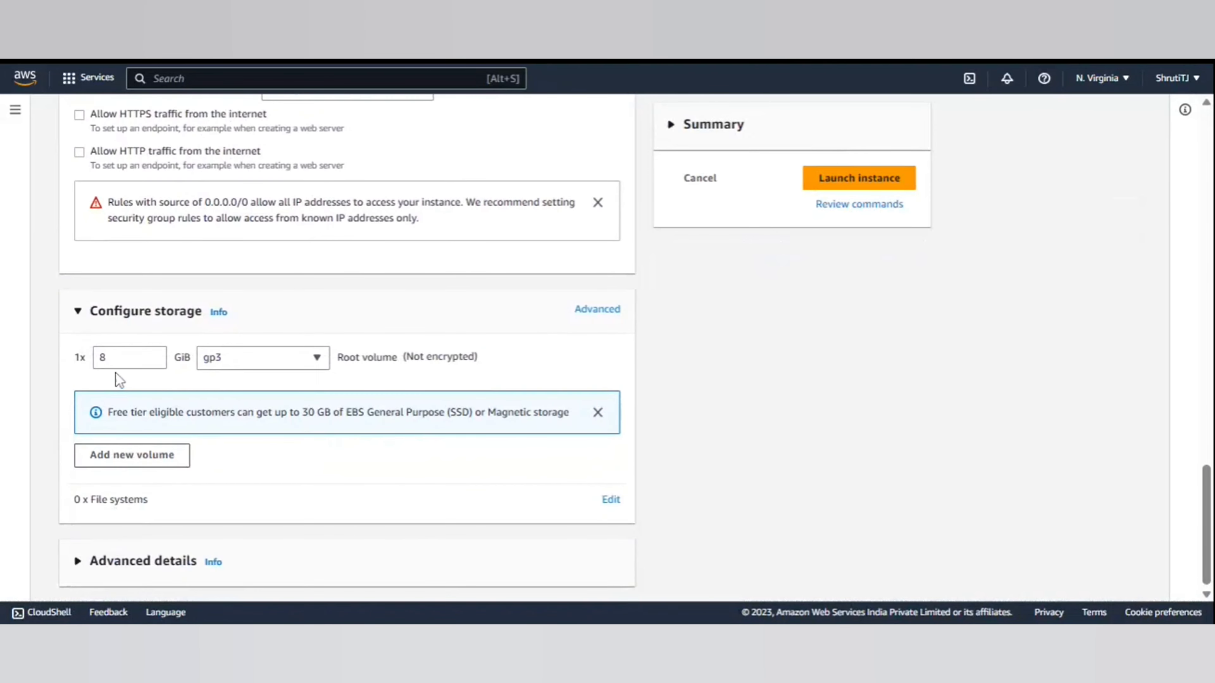
left_click(157, 362)
left_click(301, 372)
scroll(239, 266, "down", 2)
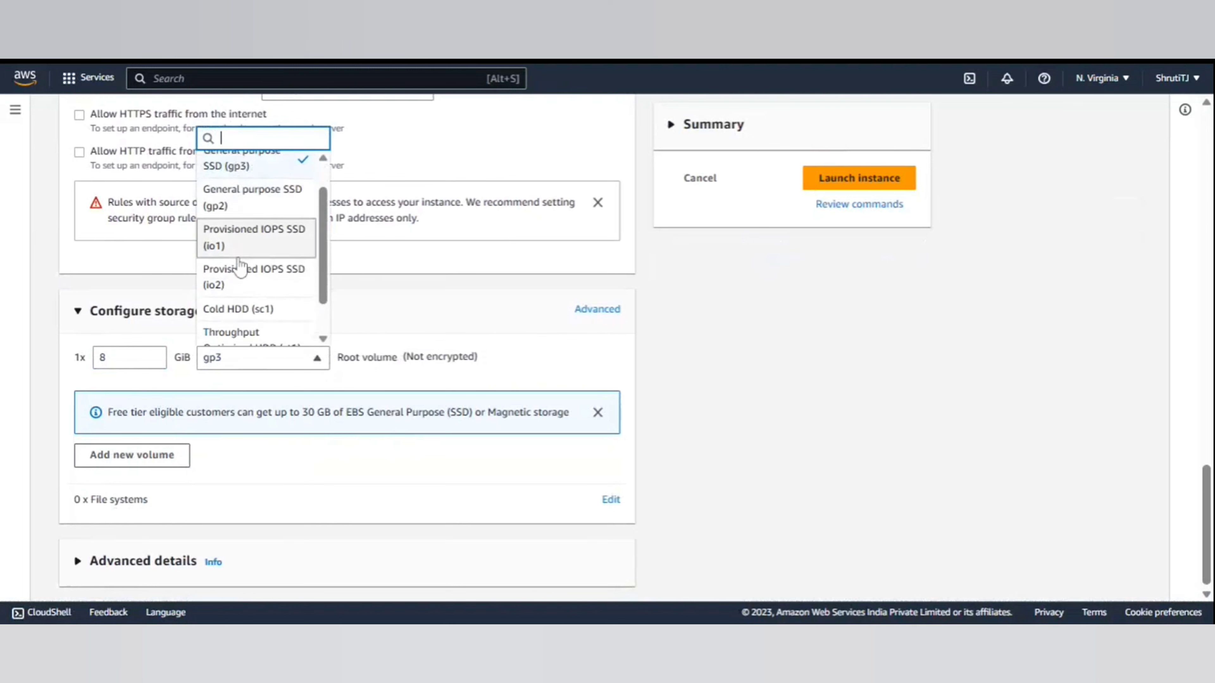
scroll(263, 326, "up", 6)
scroll(275, 283, "down", 5)
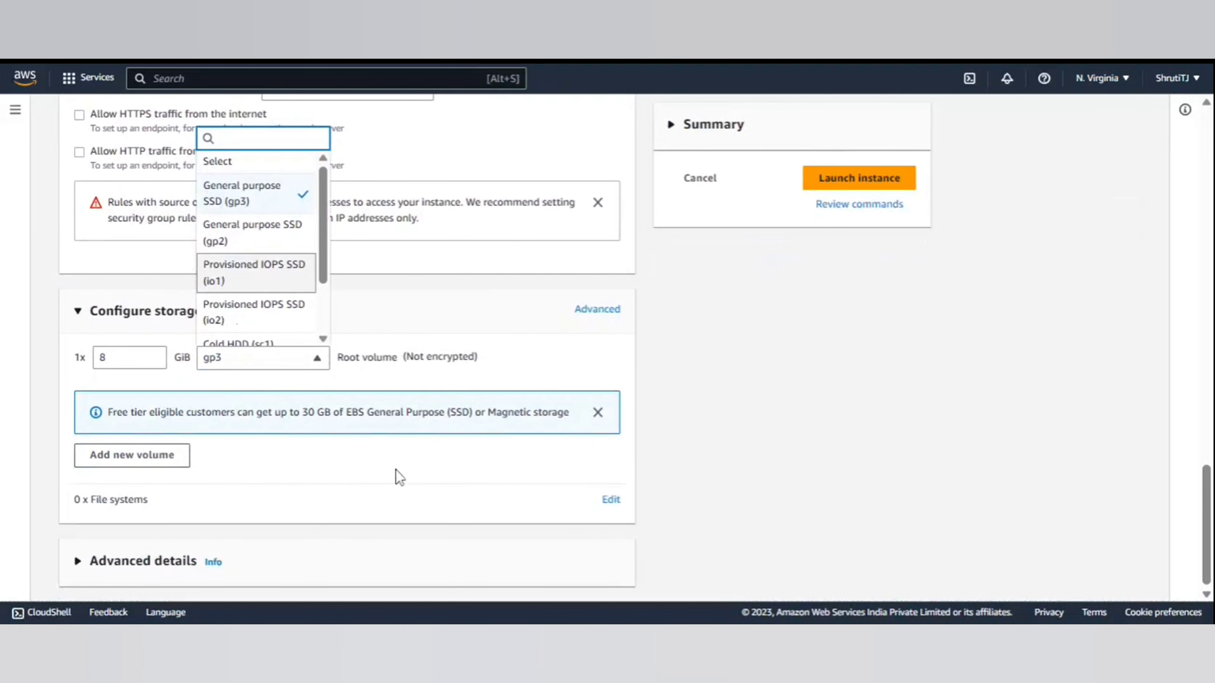
left_click(365, 498)
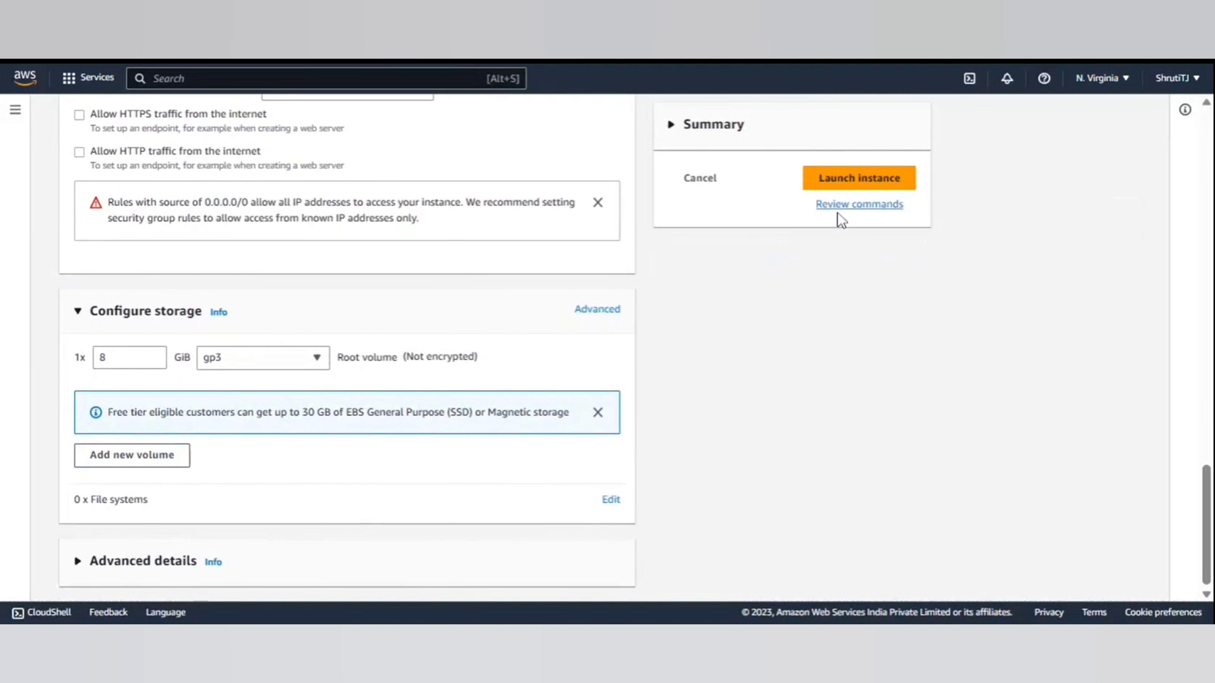
left_click(847, 188)
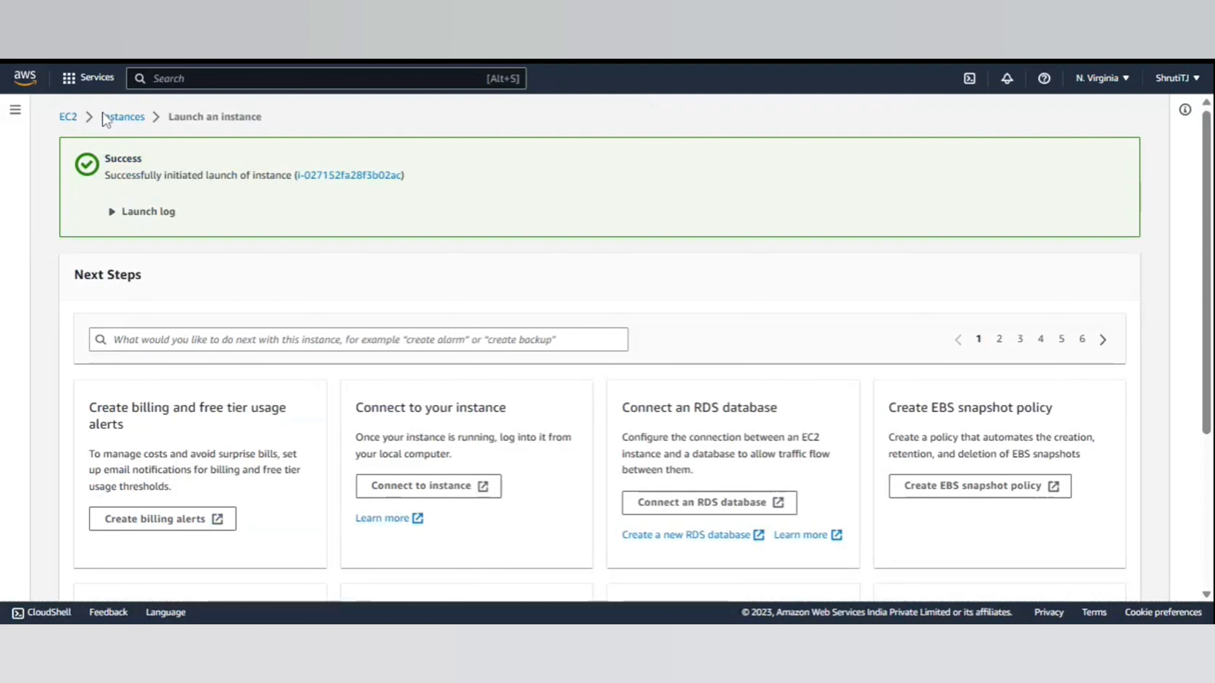
Search the services for EC2, open its running instances list and remove the running-state filter.
key("alt+s")
type("EC2")
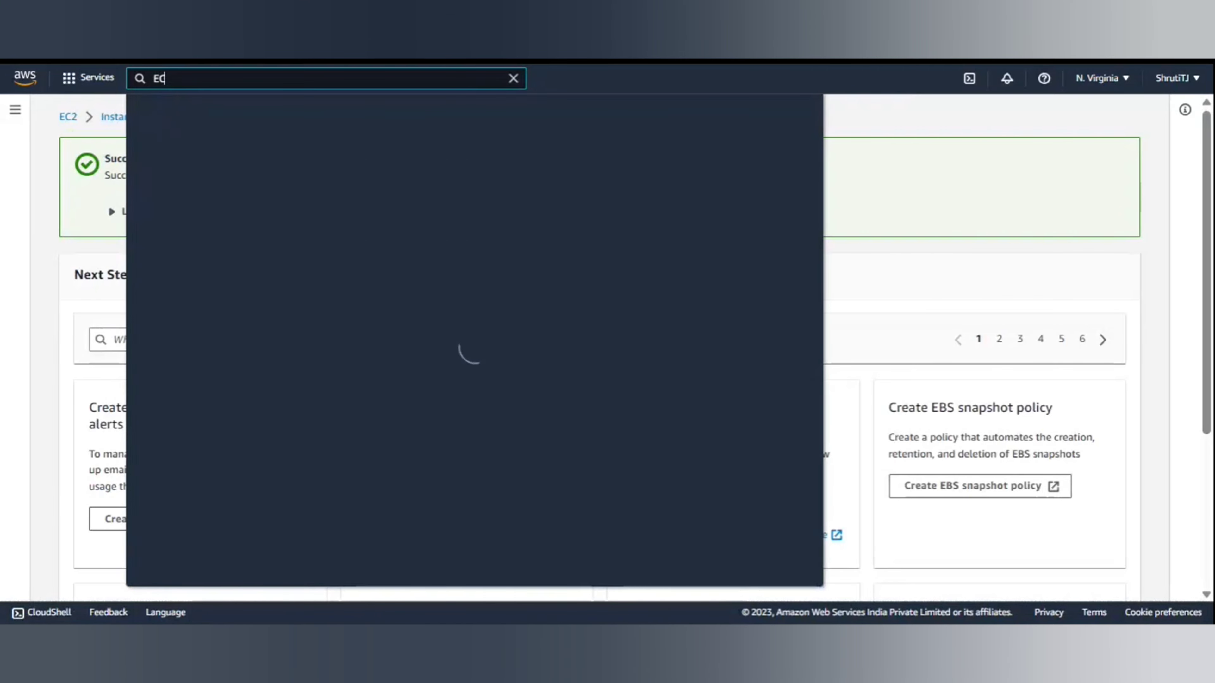
mouse_move(367, 209)
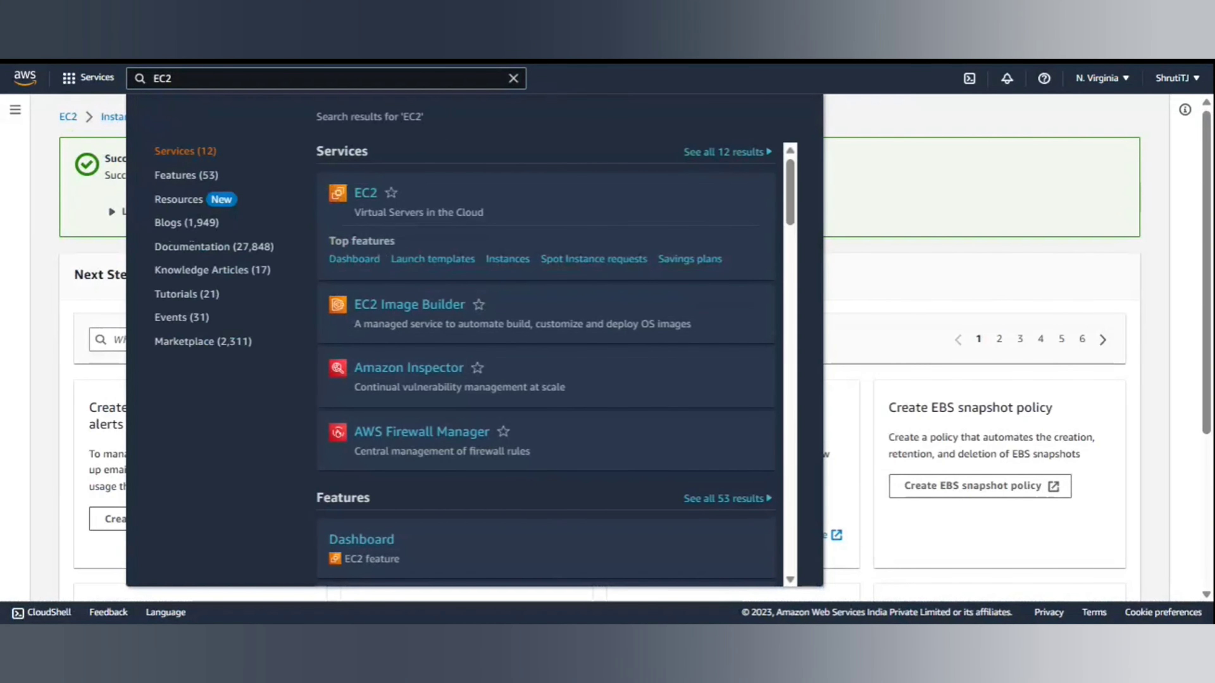
left_click(366, 192)
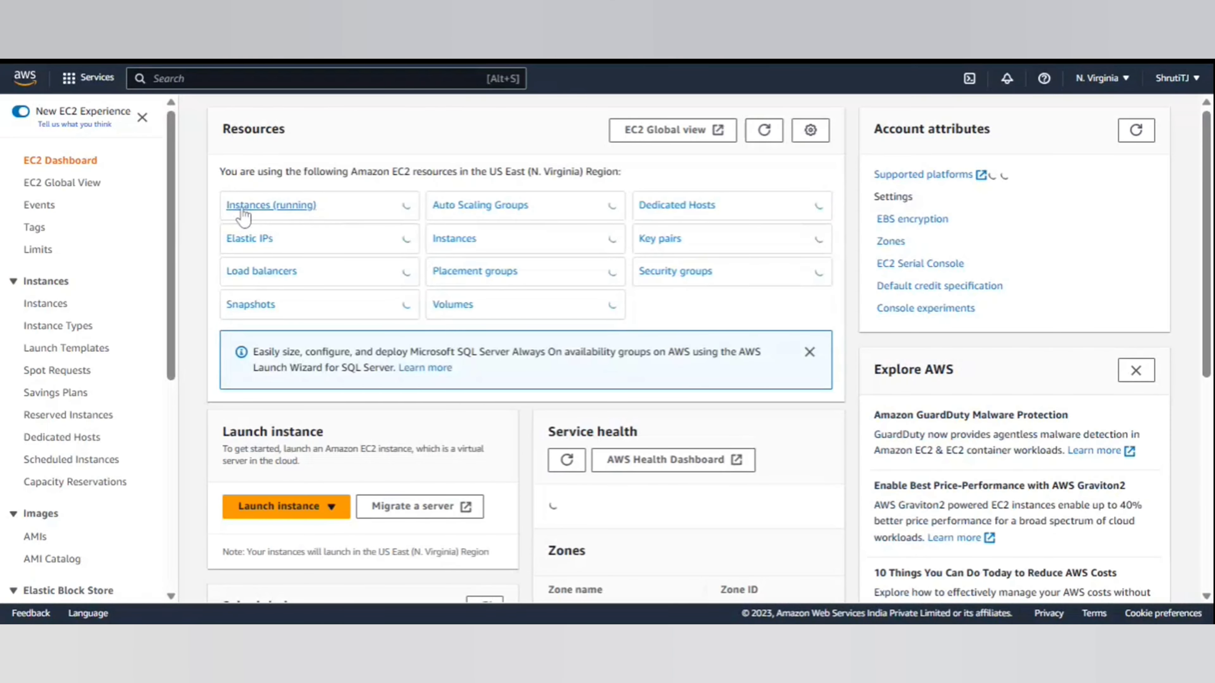
left_click(242, 217)
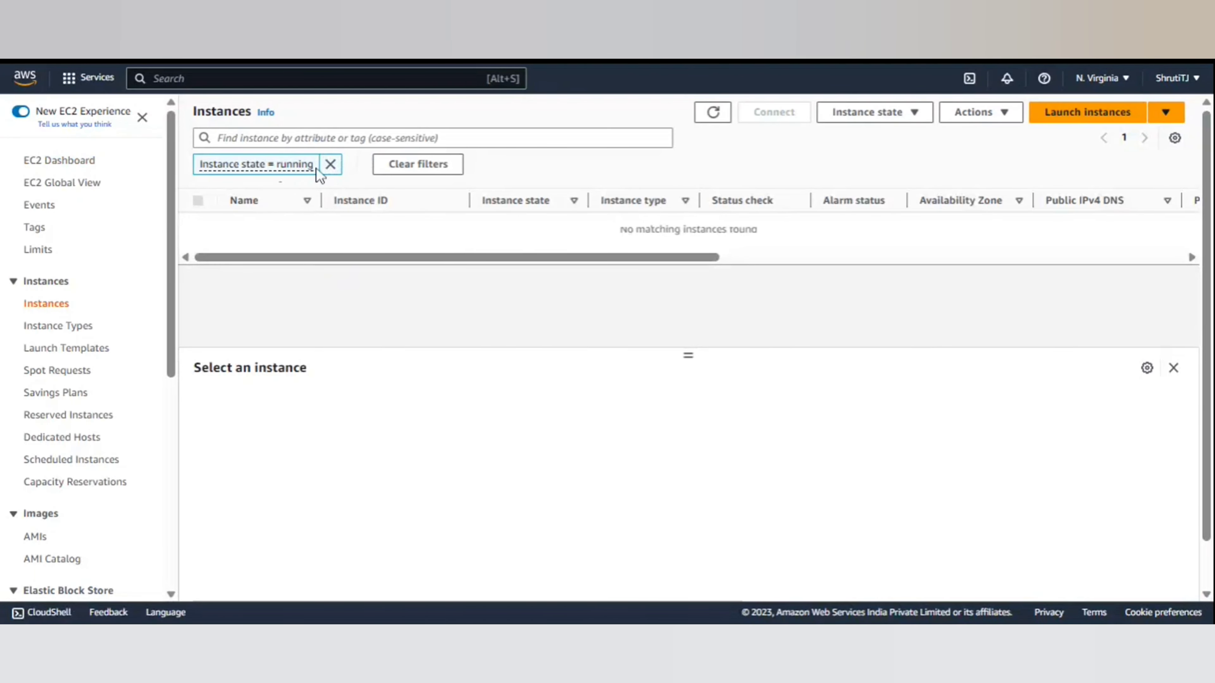
left_click(330, 164)
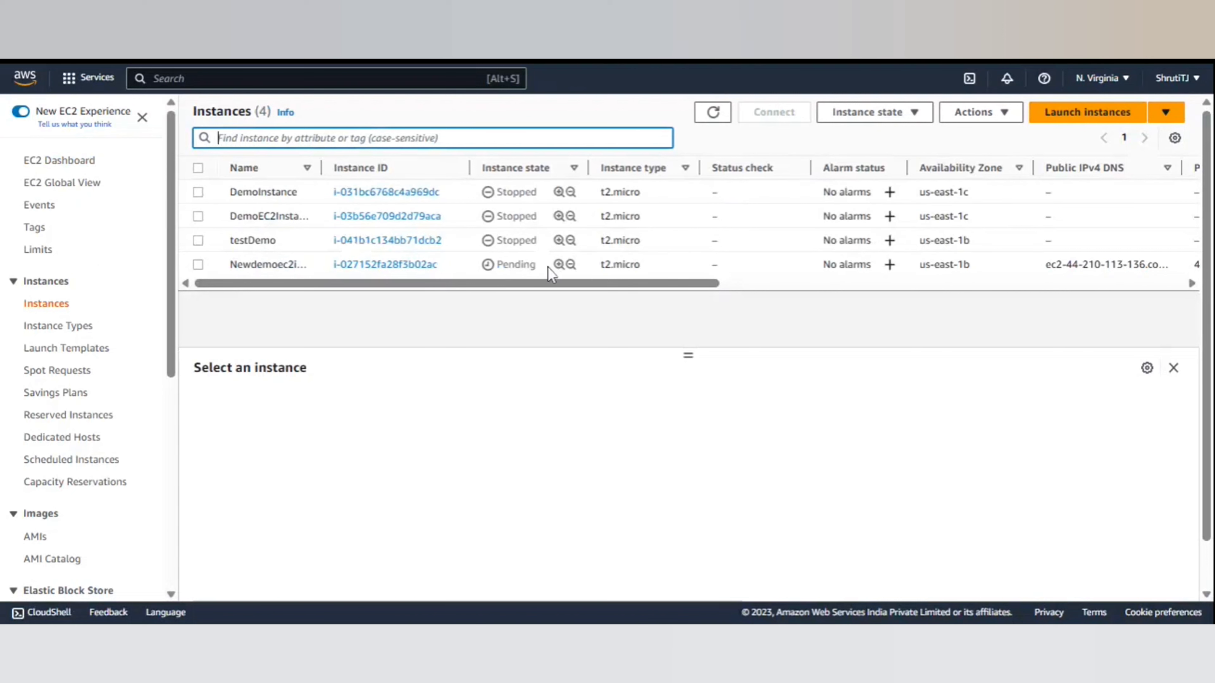
Select the newly launched instance to view its details and refresh the instances list to check its state.
left_click_drag(545, 266, 521, 264)
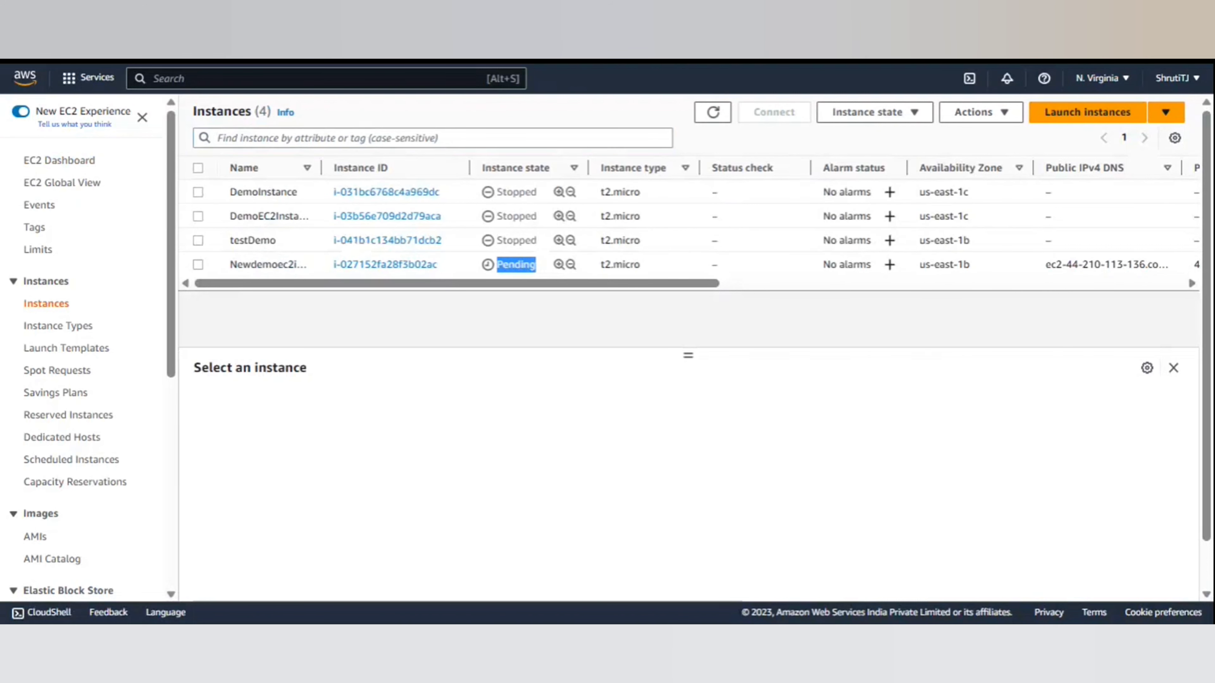
left_click(499, 272)
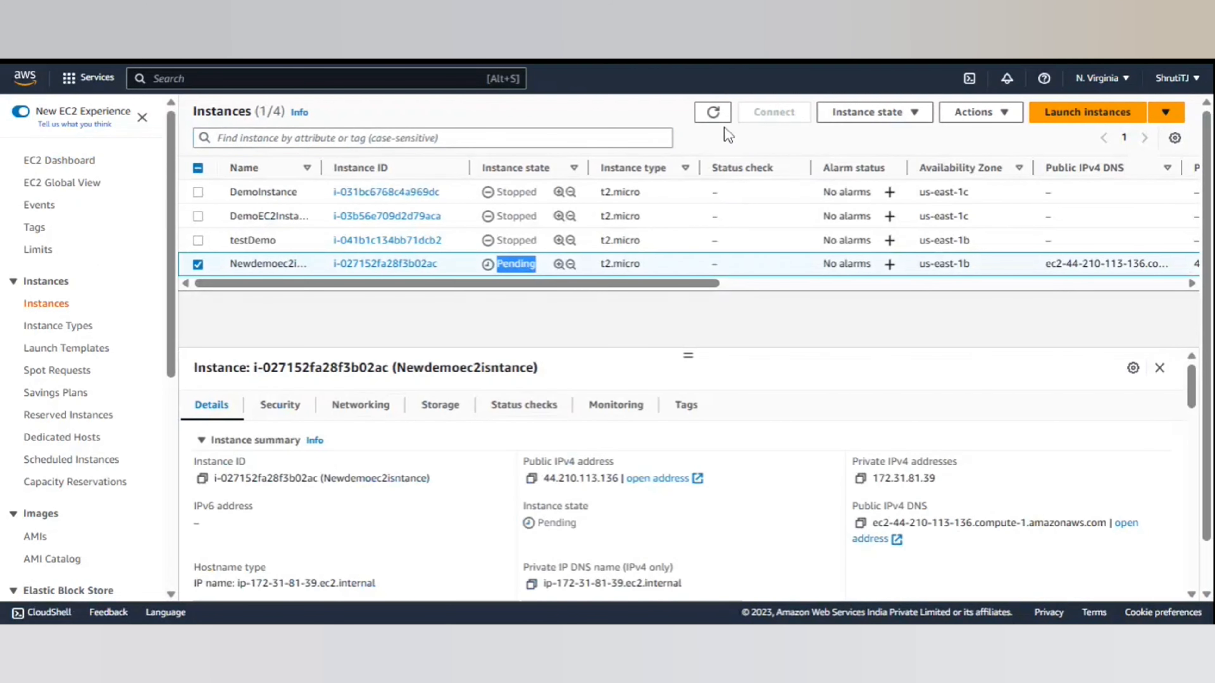
left_click(714, 115)
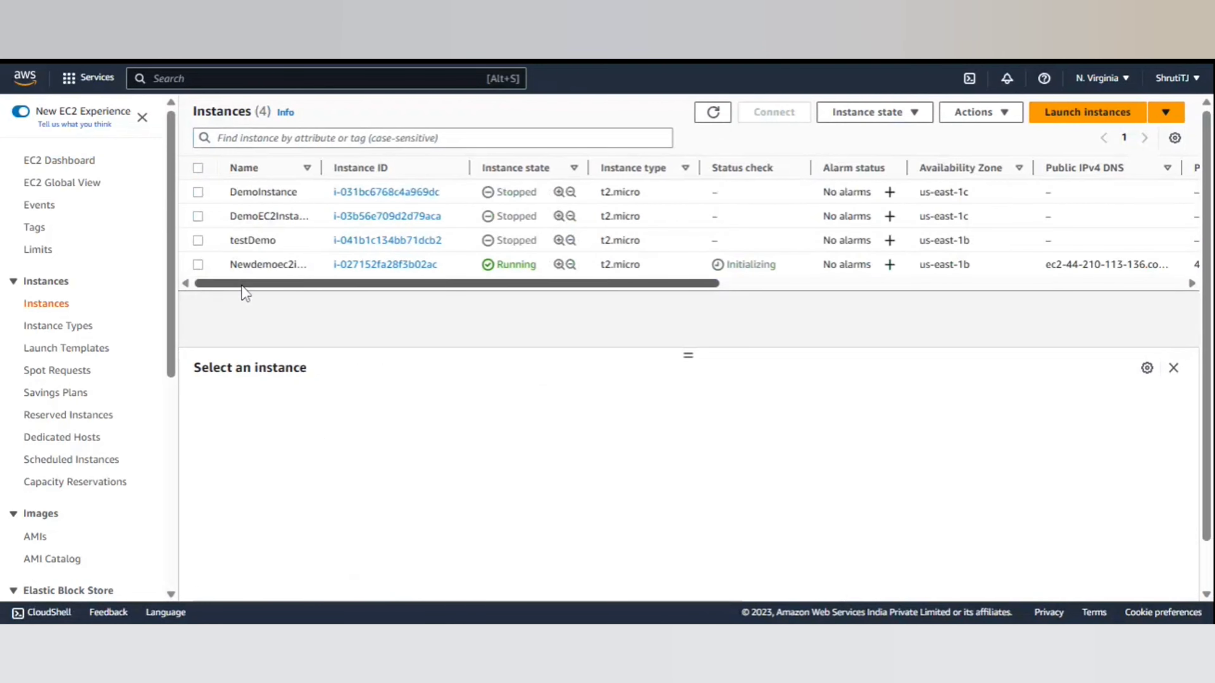